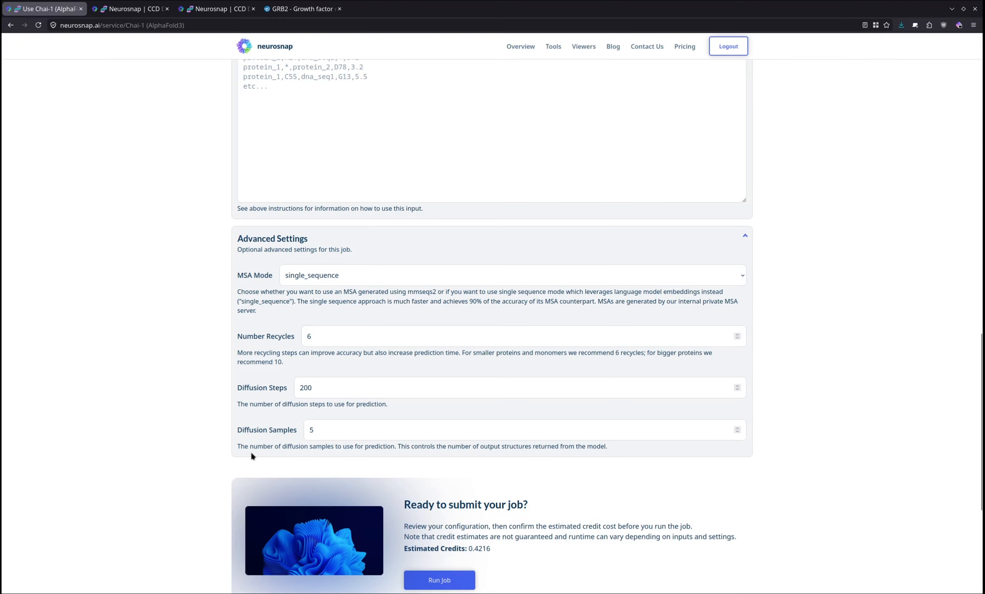
# Run the configured Chai-1 (AlphaFold3) prediction job
pyautogui.scroll(-2, 272, 428)
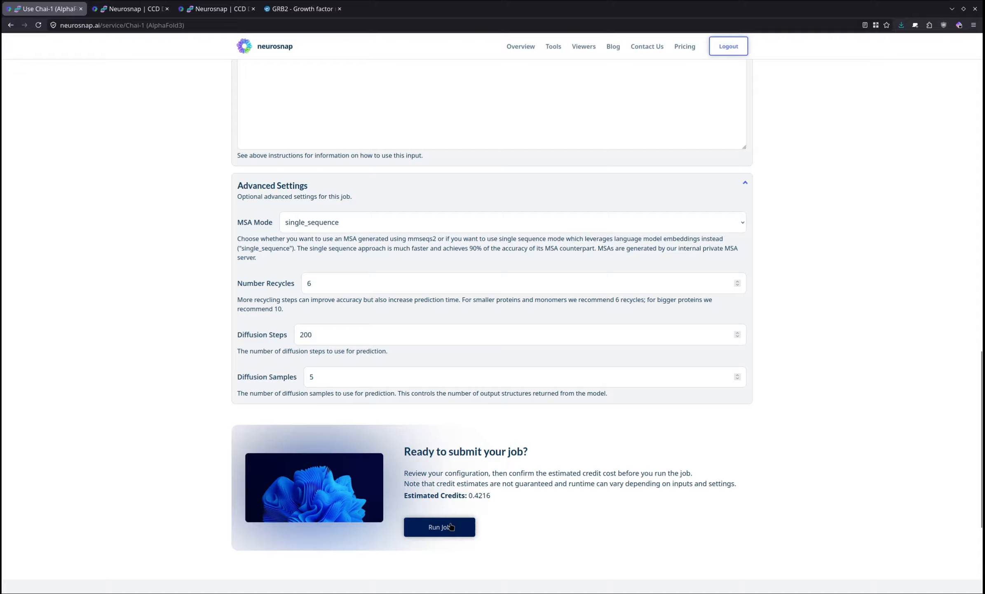
pyautogui.click(451, 527)
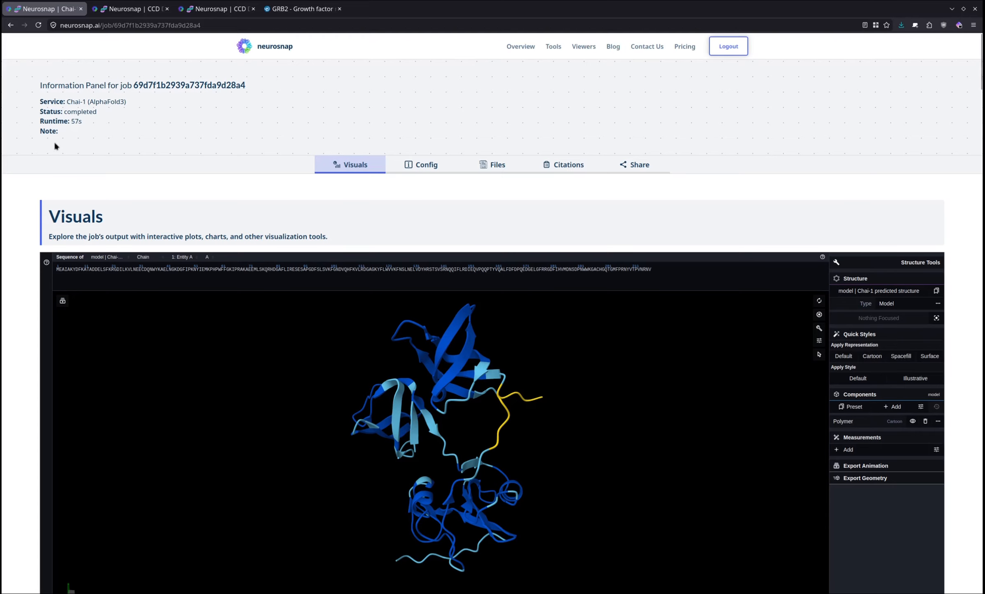
# Examine the predicted Chai-1 structure from several angles and check the Results Overview table beneath it
pyautogui.scroll(-3, 2, 189)
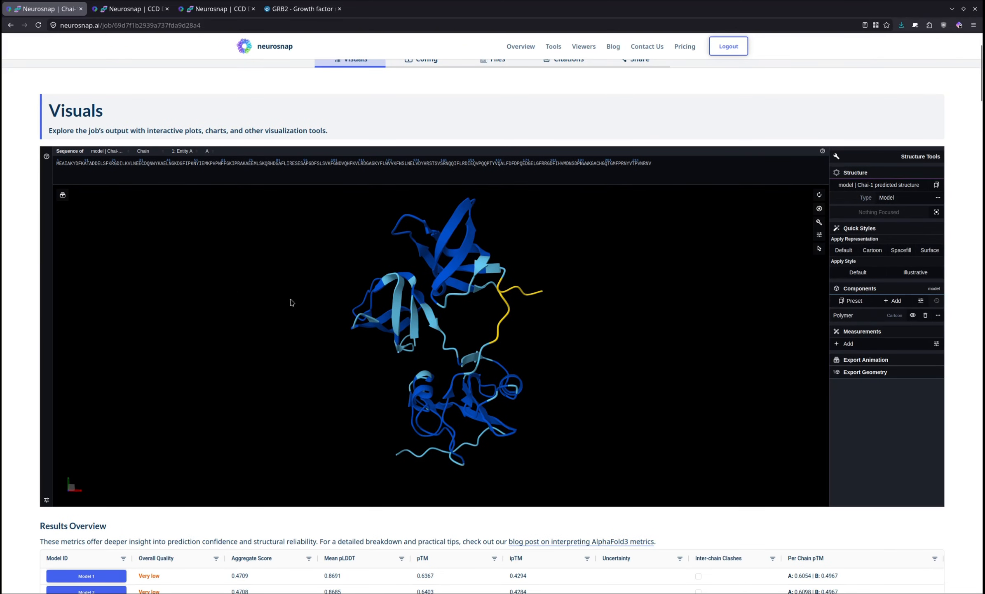
pyautogui.moveTo(425, 352); pyautogui.dragTo(483, 392)
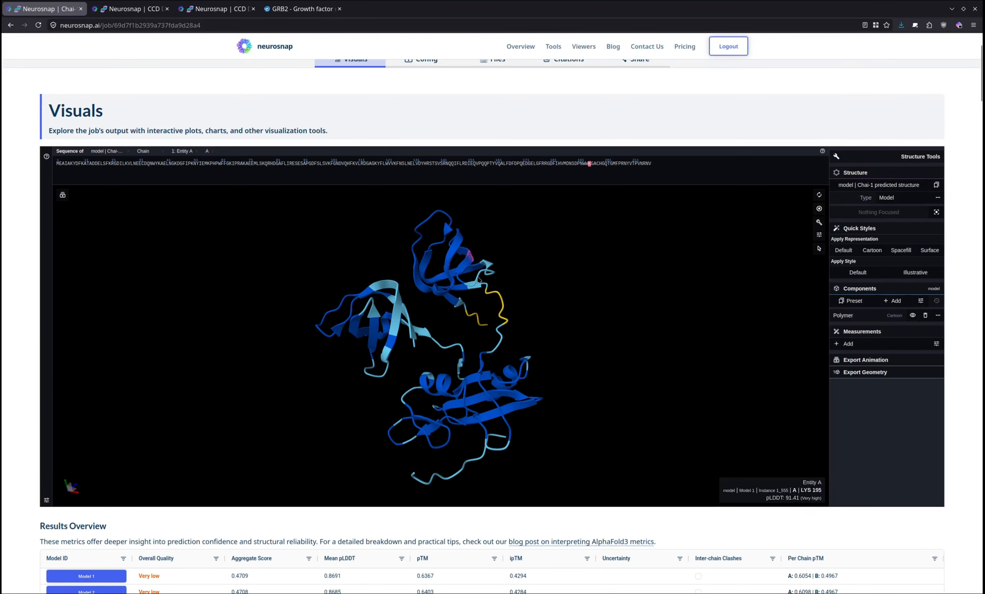
pyautogui.scroll(-2, 1, 350)
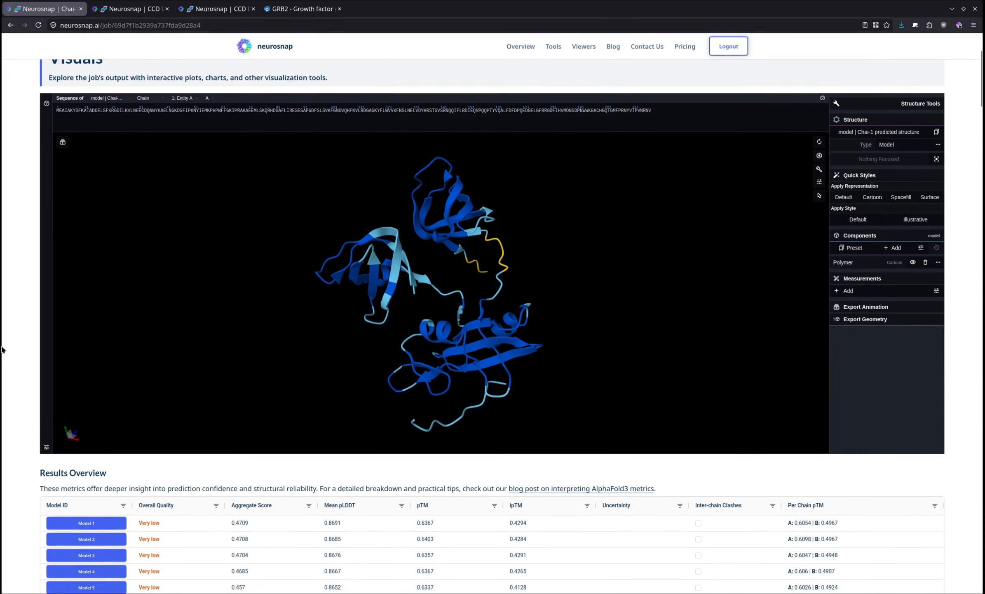
pyautogui.scroll(-2, 2, 350)
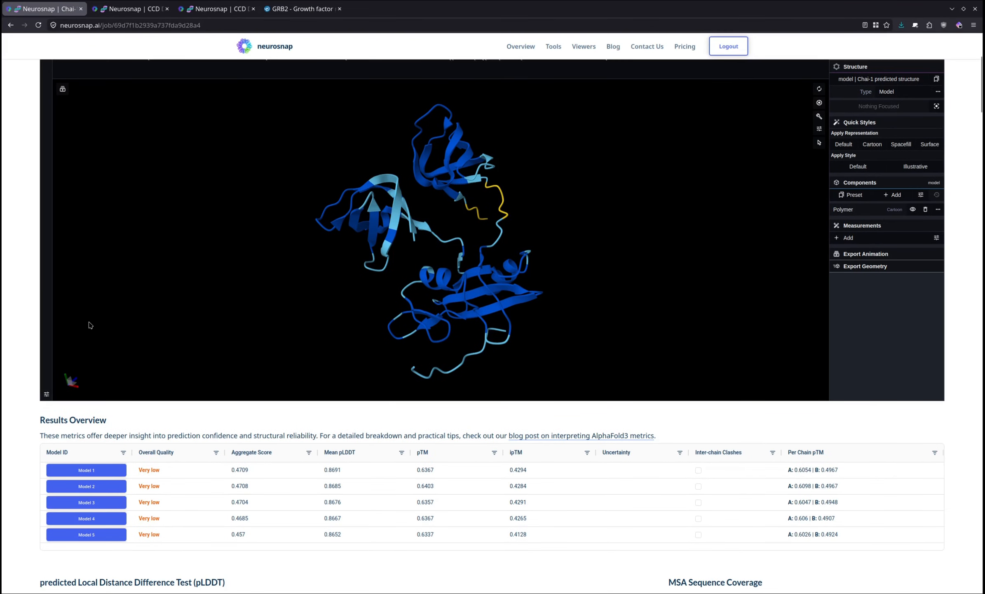
pyautogui.scroll(2, 2, 293)
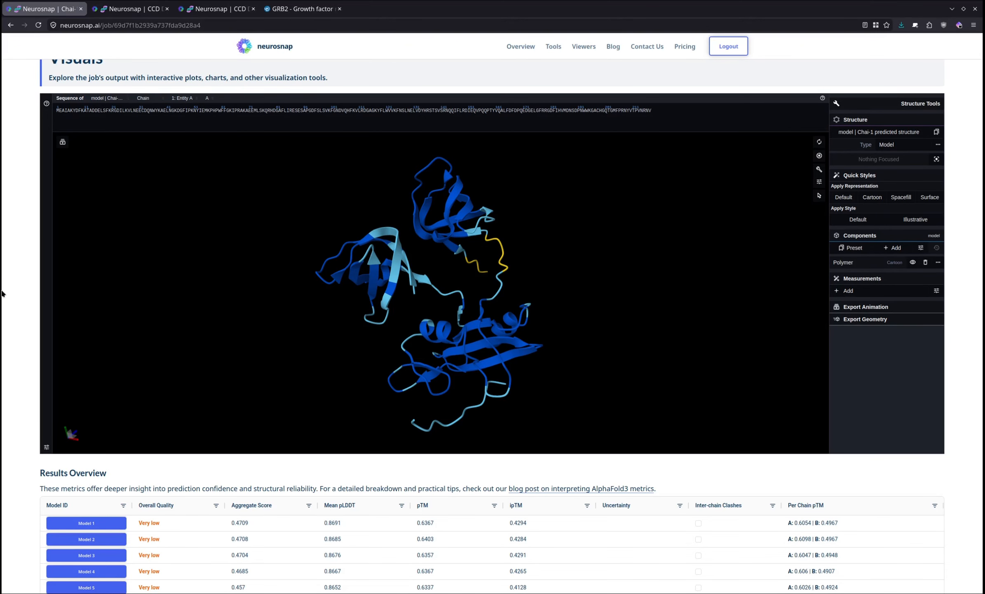
pyautogui.moveTo(305, 298); pyautogui.dragTo(498, 402)
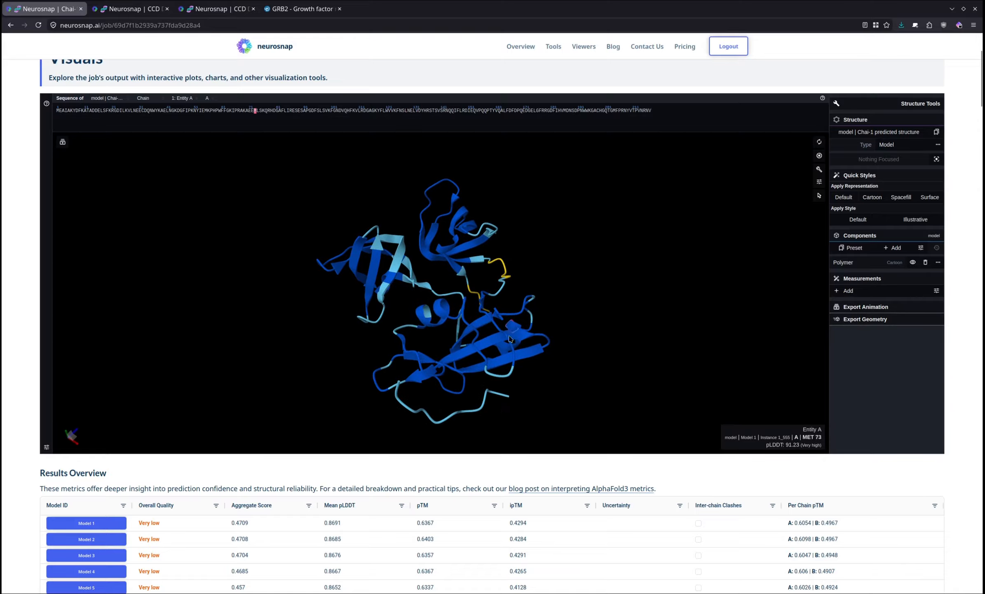
pyautogui.moveTo(518, 356); pyautogui.dragTo(494, 346)
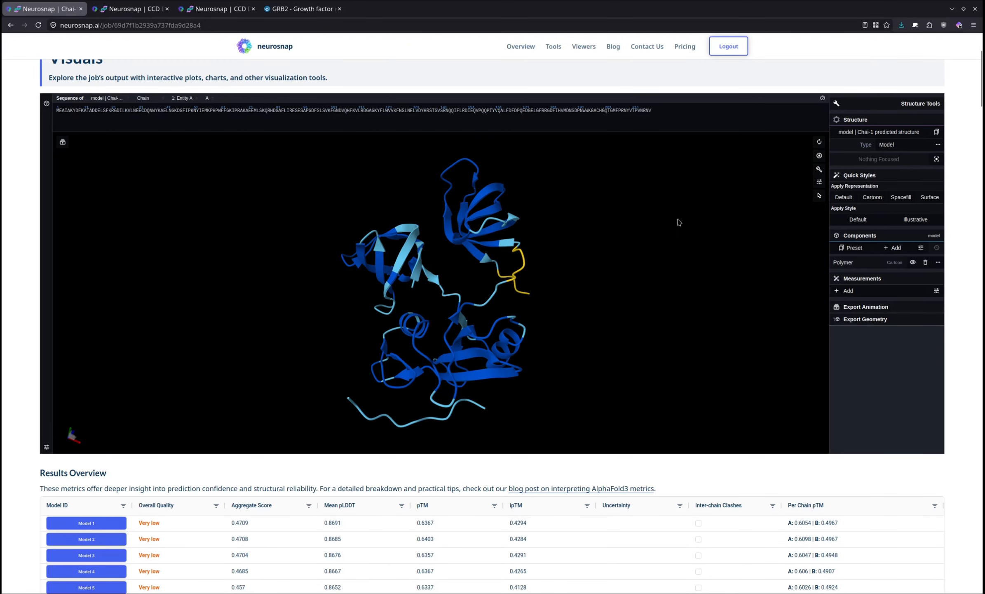
# Enable residue selection in the structure viewer and select chain A from about residue 61 to 161
pyautogui.click(819, 195)
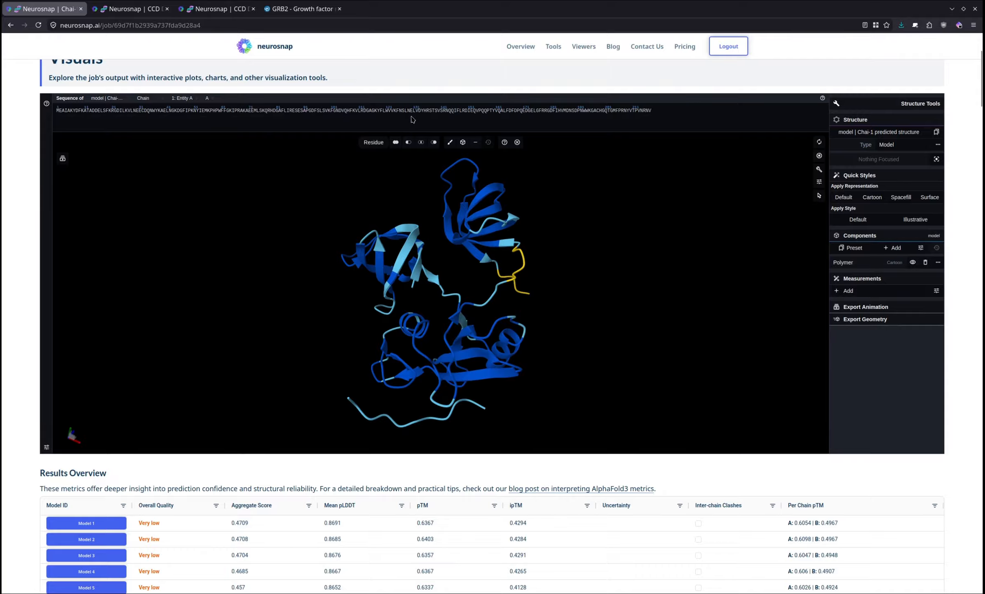
pyautogui.click(499, 113)
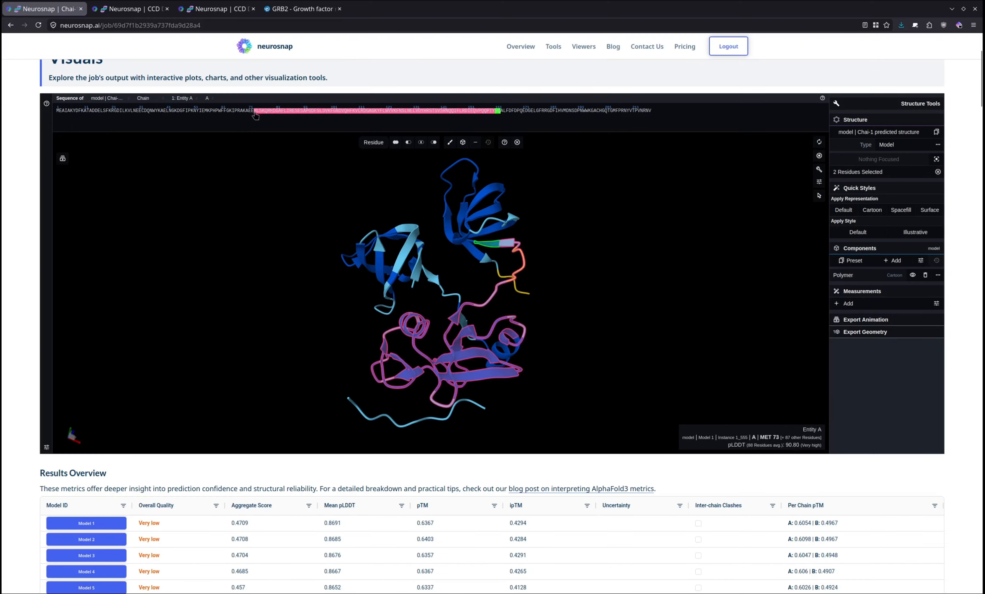
pyautogui.keyDown('shift'); pyautogui.click(223, 111); pyautogui.keyUp('shift')
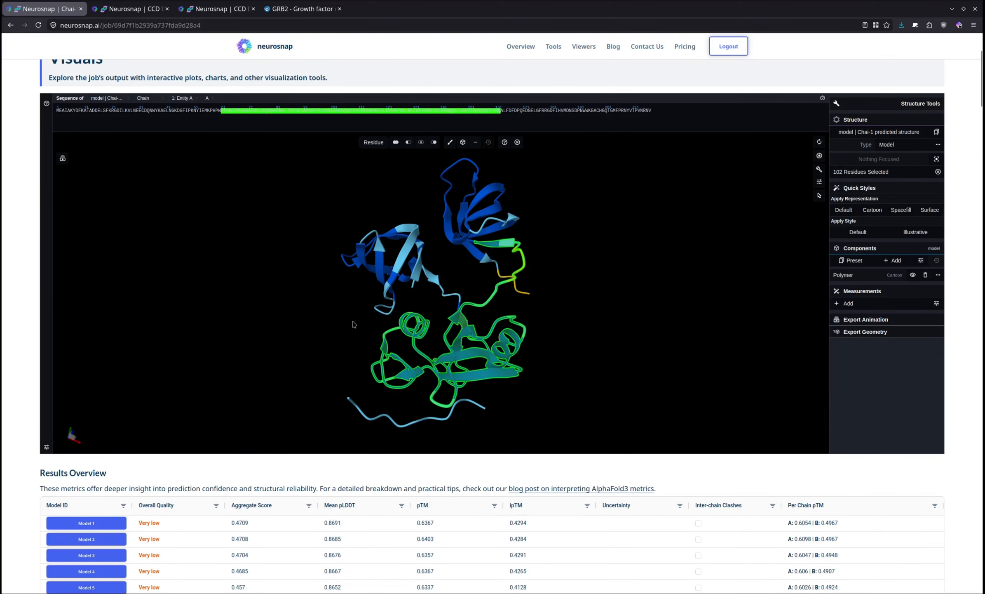
pyautogui.moveTo(352, 321); pyautogui.dragTo(351, 314)
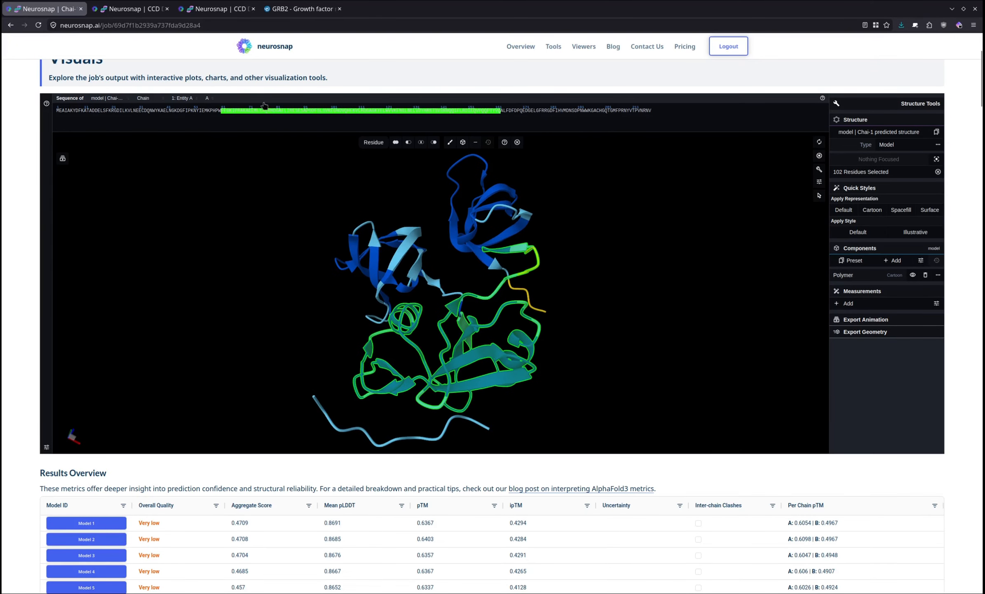
# Deselect a few residues at both ends of the selected chain A stretch and check the highlighted domain
pyautogui.click(222, 112)
pyautogui.click(228, 112)
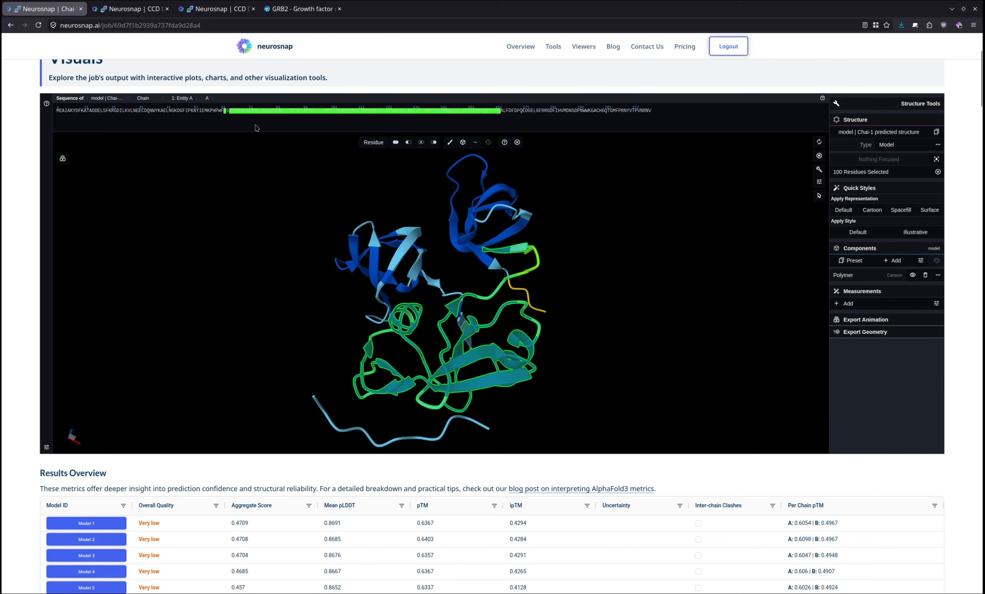
pyautogui.click(494, 113)
pyautogui.click(497, 113)
pyautogui.click(499, 113)
pyautogui.moveTo(455, 322)
pyautogui.mouseDown()
pyautogui.moveTo(456, 276)
pyautogui.moveTo(455, 337)
pyautogui.mouseUp()
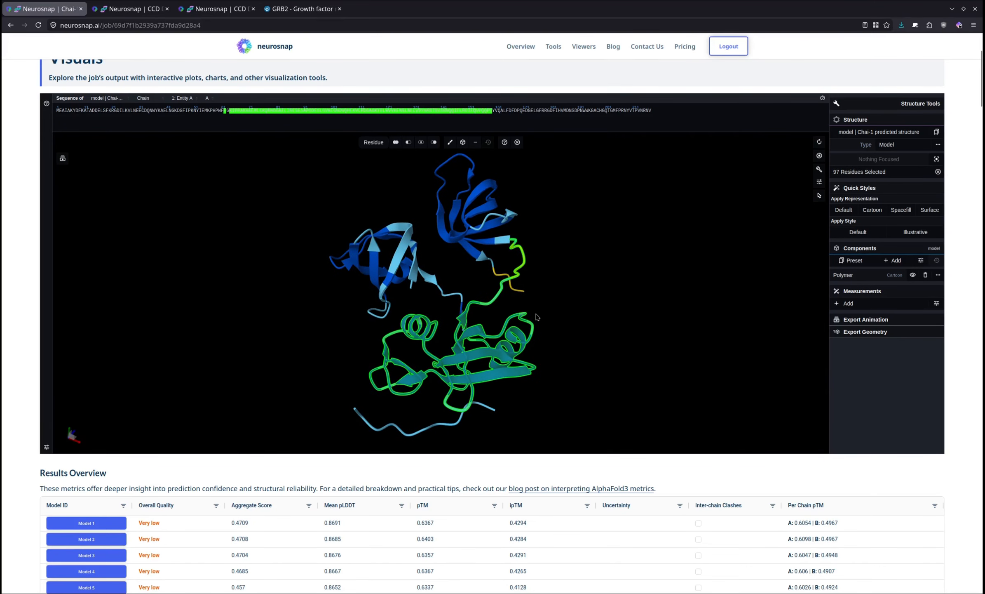
# Examine the overall quality, aggregate score and mean pLDDT values in the Results Overview table, focusing on Model 1
pyautogui.scroll(-3, 3, 308)
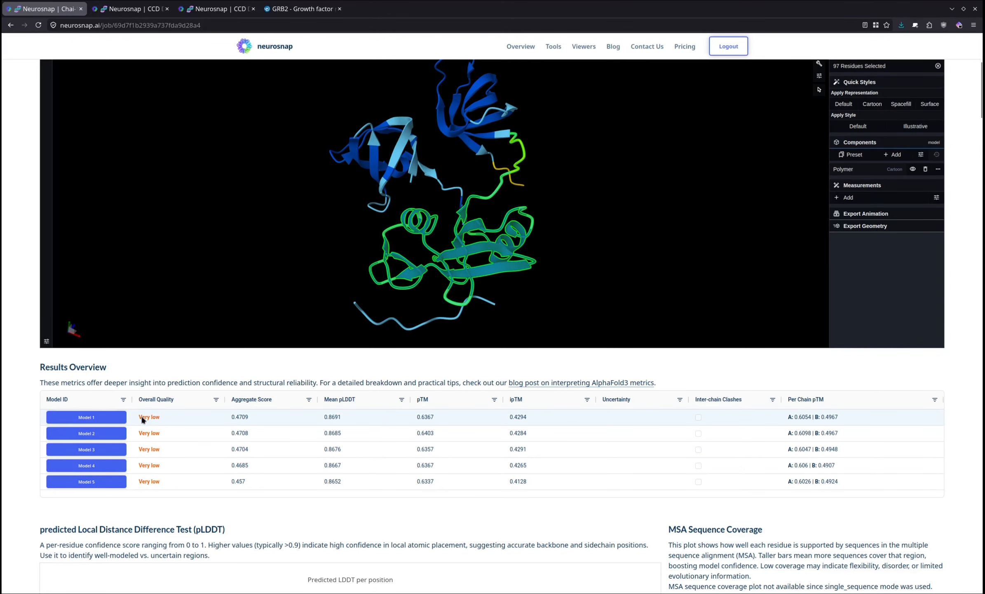
pyautogui.moveTo(138, 417); pyautogui.dragTo(167, 443)
pyautogui.click(167, 442)
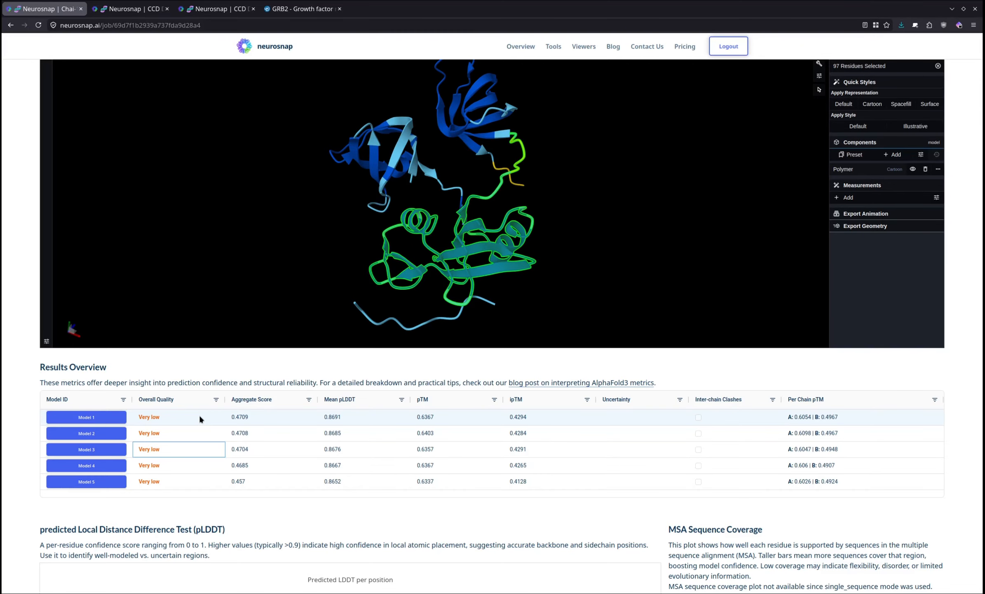
pyautogui.moveTo(250, 417); pyautogui.dragTo(224, 415)
pyautogui.click(224, 416)
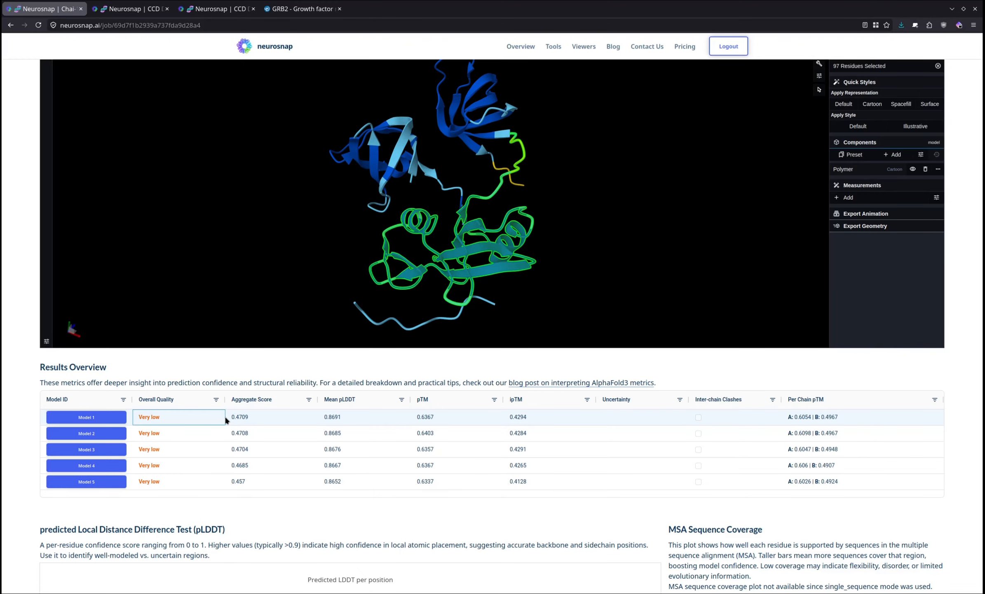
pyautogui.click(242, 417)
pyautogui.click(327, 418)
# Load Model 2 into the structure viewer and close the viewport settings beside the structure
pyautogui.click(91, 431)
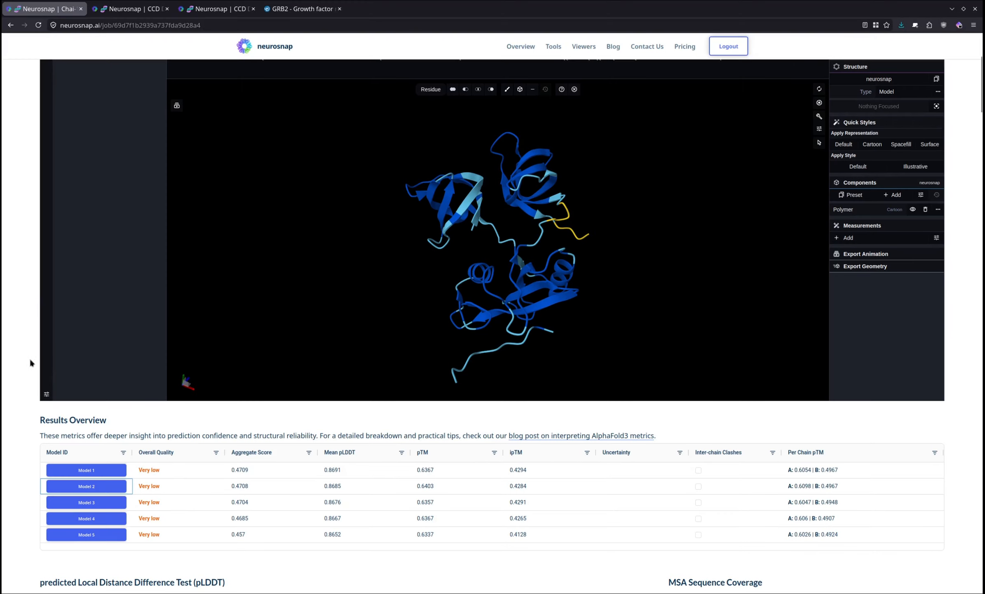
pyautogui.click(46, 393)
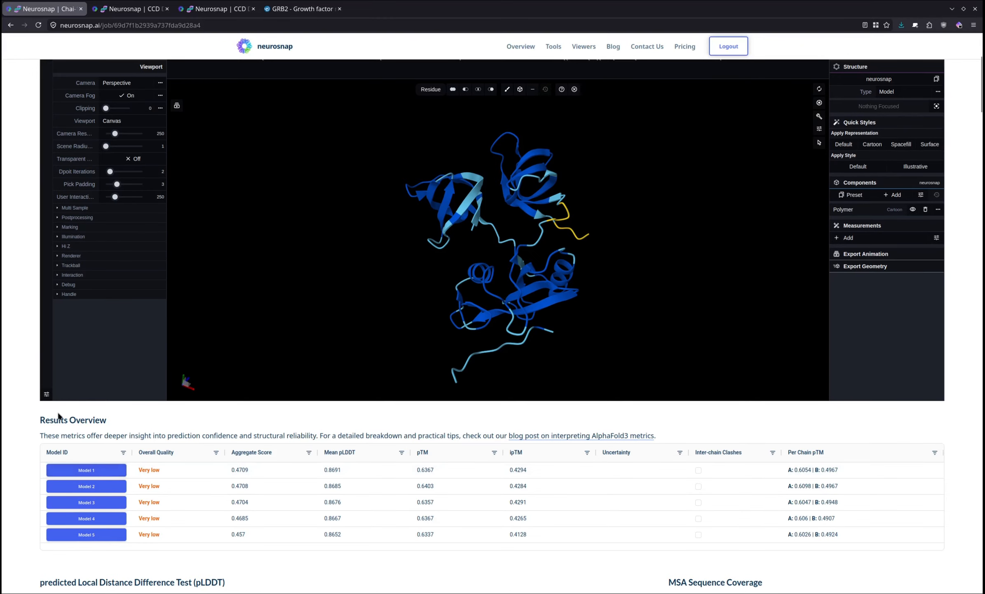
pyautogui.click(46, 394)
pyautogui.scroll(2, 12, 445)
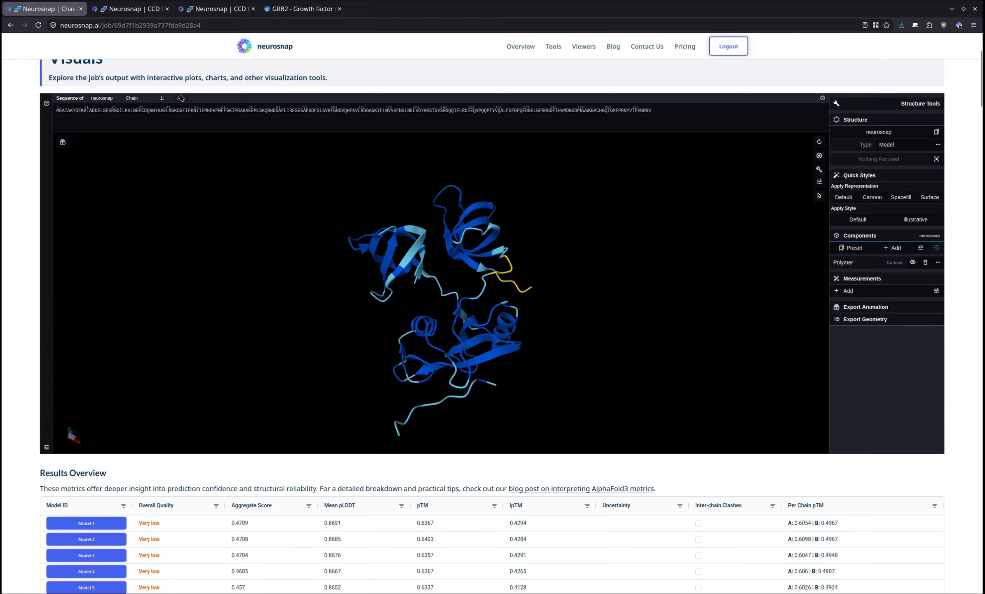
# Show the sequence of entity 2 (chain B) and focus the view on its modified residue PTR 10
pyautogui.click(164, 101)
pyautogui.click(168, 120)
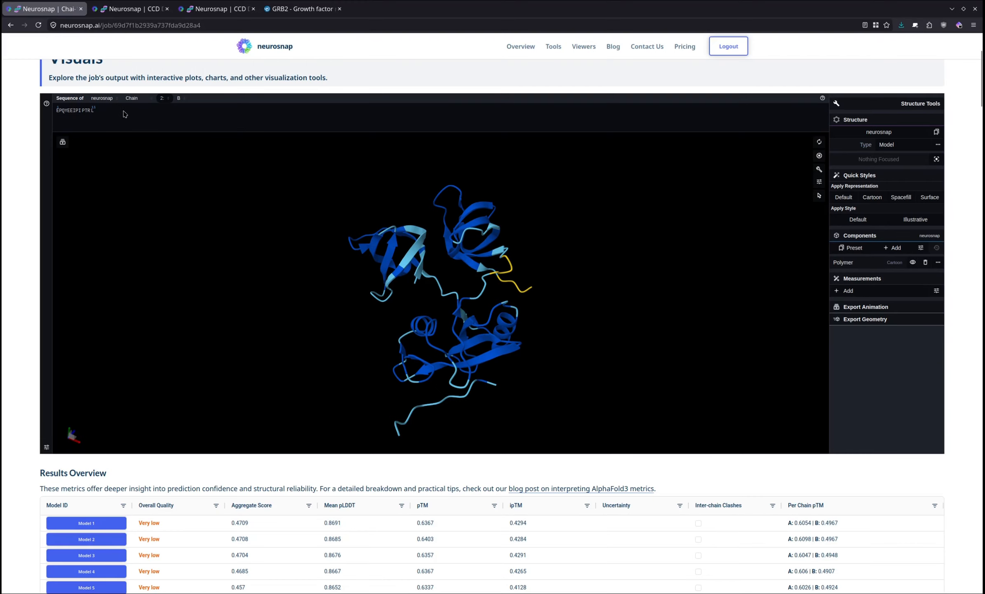
pyautogui.click(86, 112)
pyautogui.click(375, 323)
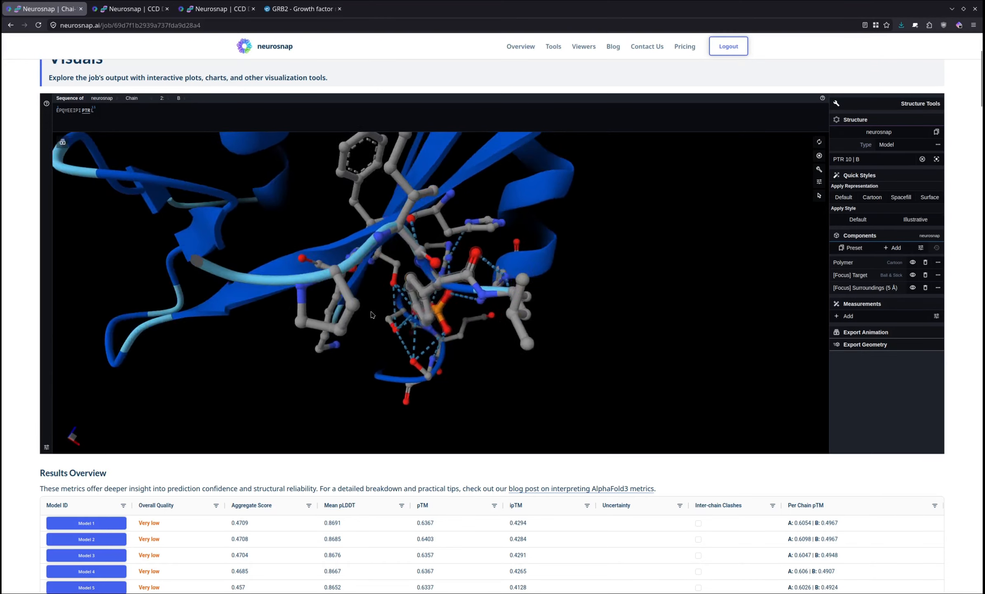
# Examine Model 1's pTM and ipTM values in the results table and how the domains are arranged in the displayed structure
pyautogui.scroll(-1, 5, 338)
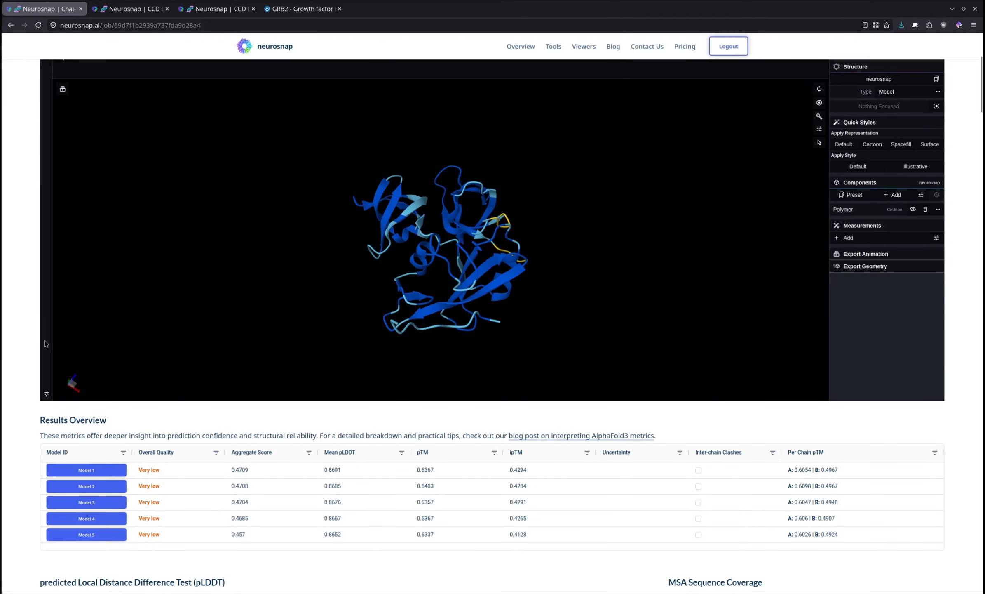
pyautogui.scroll(-1, 373, 431)
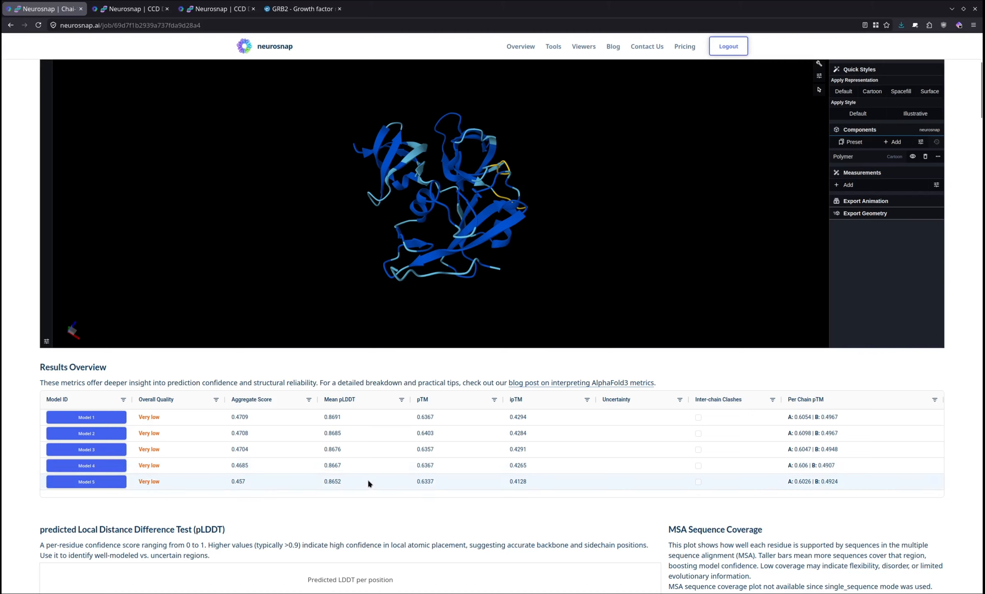
pyautogui.click(437, 417)
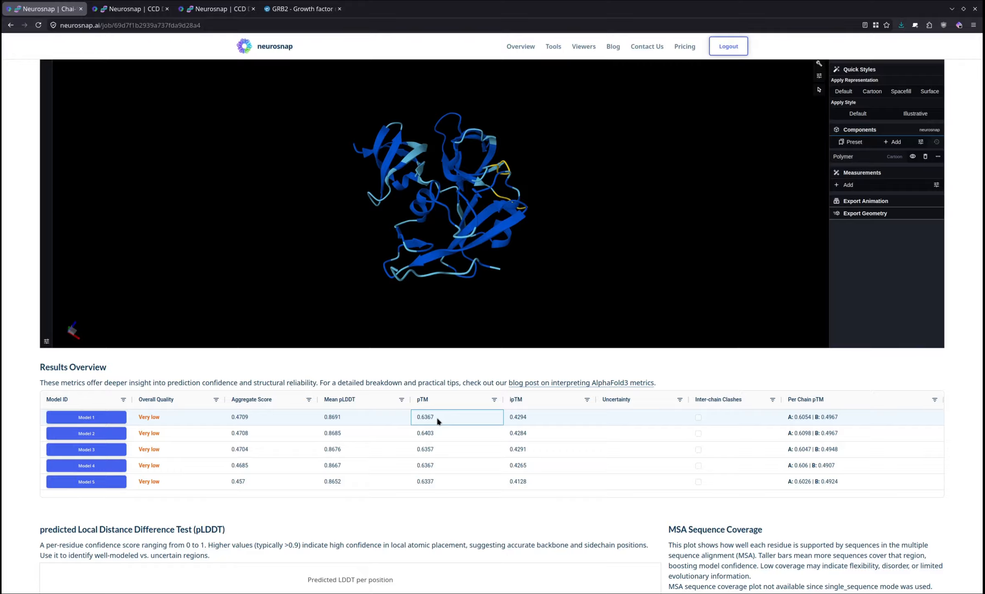
pyautogui.click(522, 415)
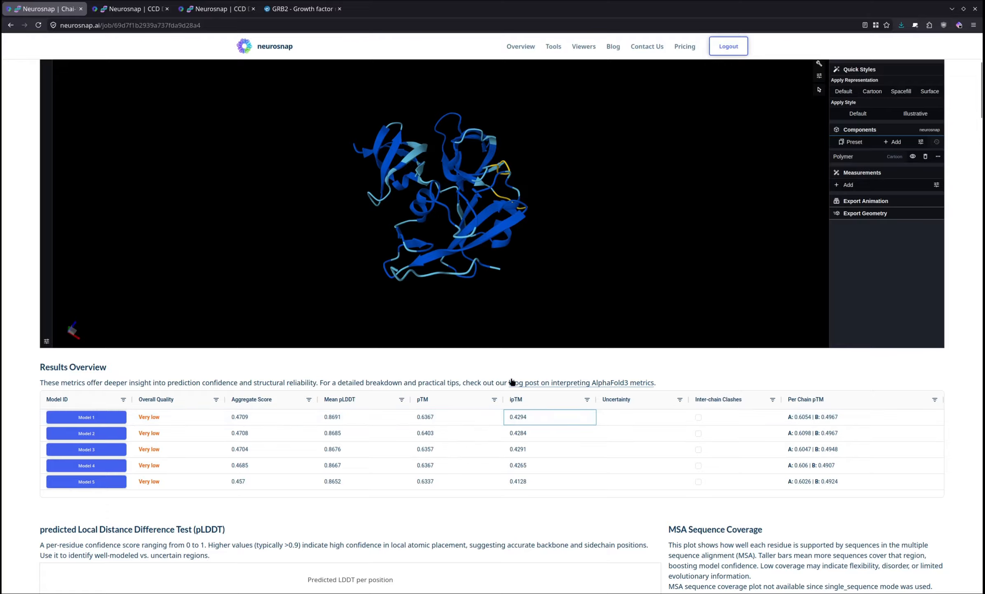
pyautogui.moveTo(512, 319); pyautogui.dragTo(478, 300)
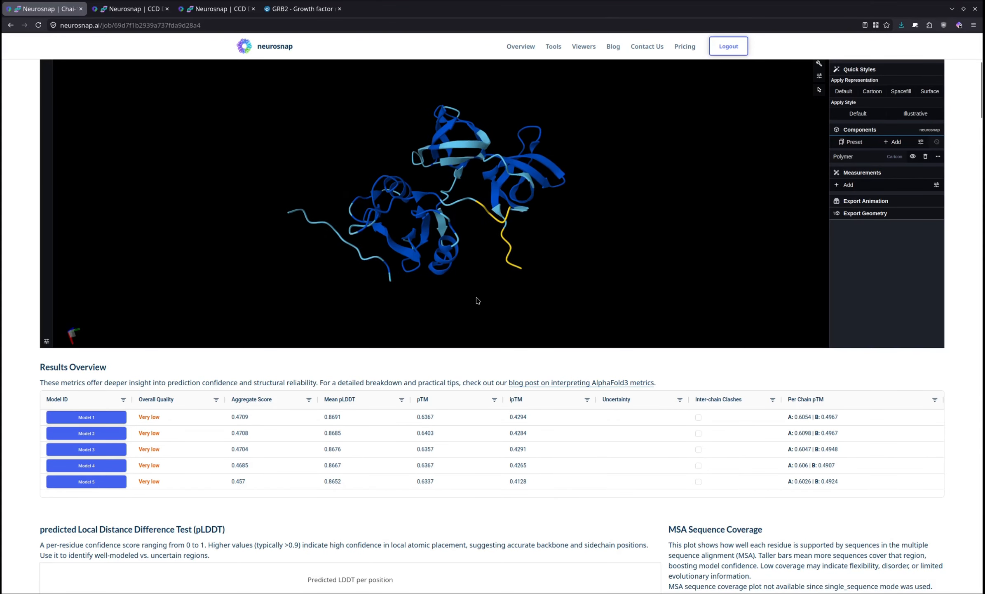
pyautogui.moveTo(420, 282); pyautogui.dragTo(429, 289)
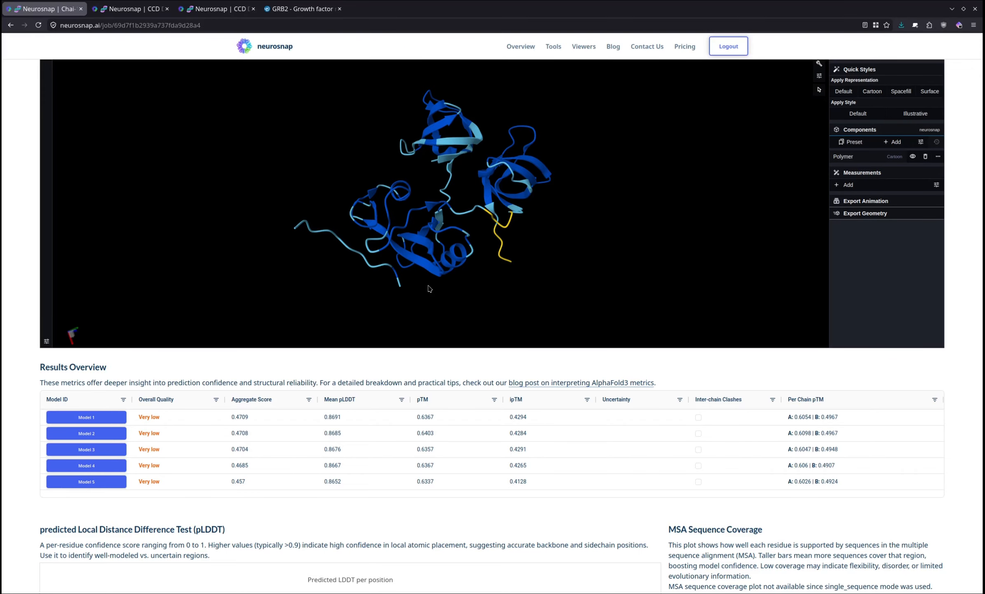
pyautogui.moveTo(429, 288); pyautogui.dragTo(445, 287)
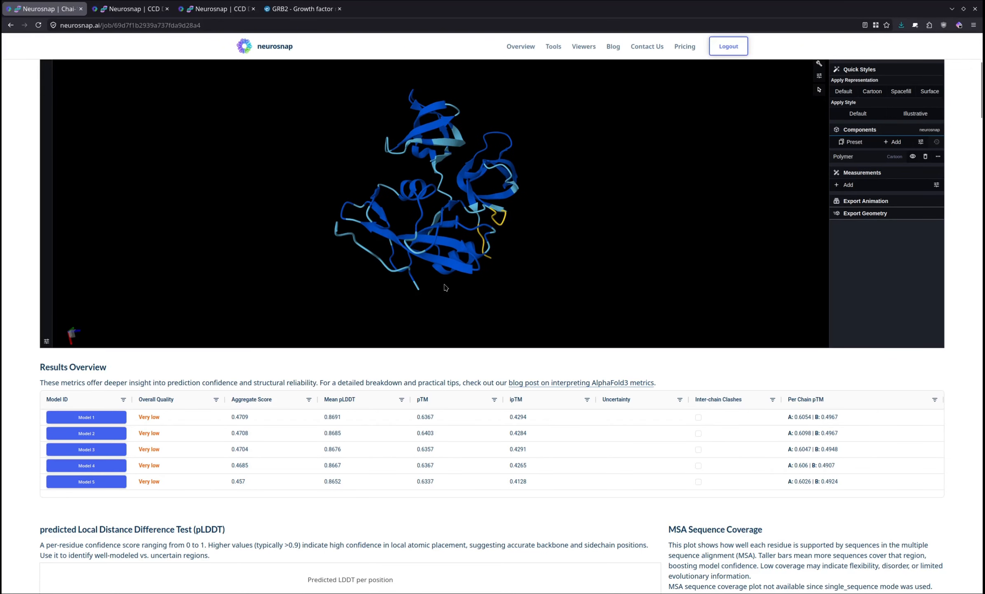
# Examine the per-position pLDDT plot and the per chain pair ipTM heatmaps for the predicted models
pyautogui.scroll(-3, 301, 337)
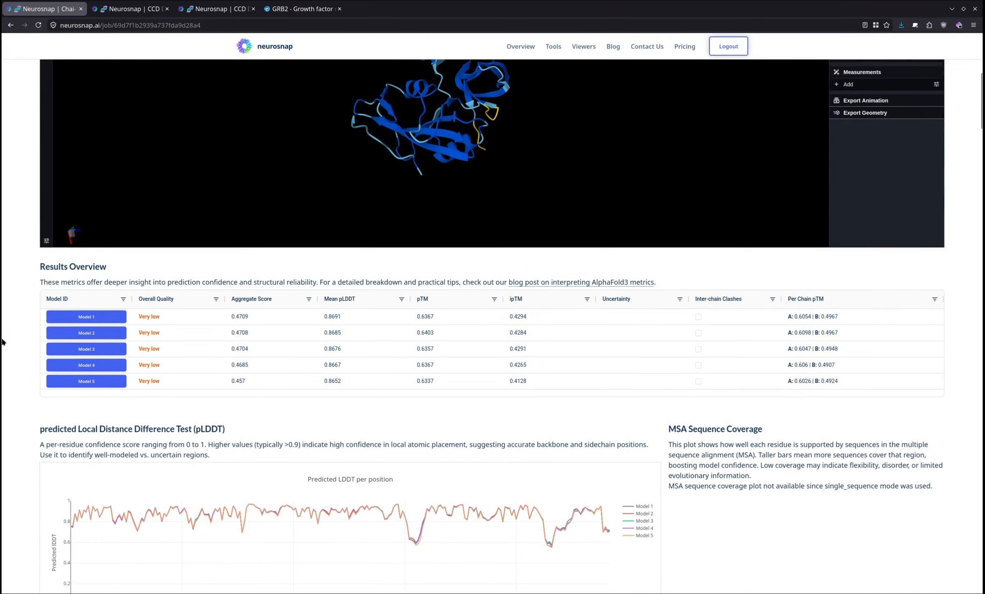
pyautogui.scroll(-1, 301, 336)
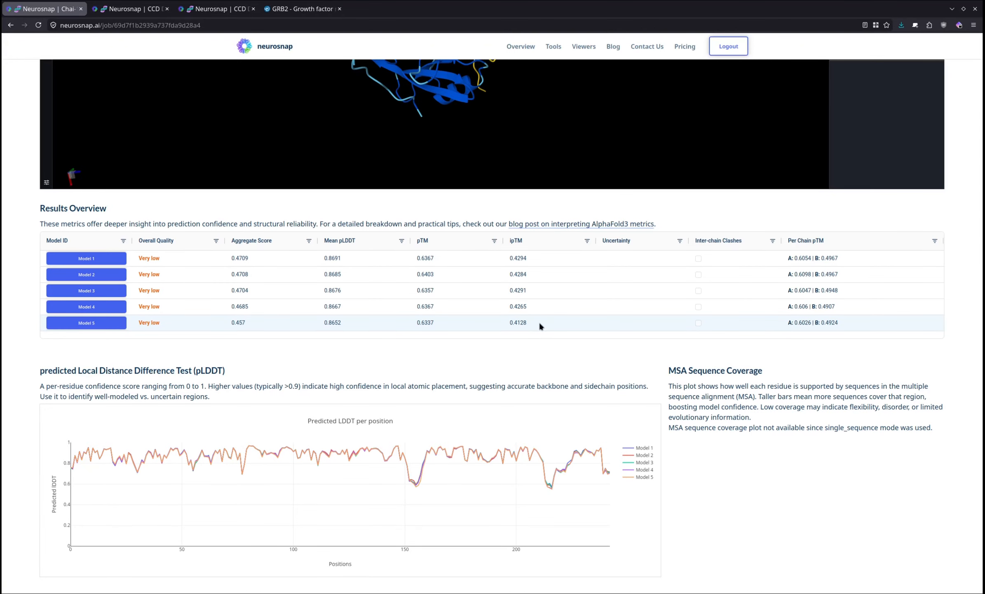
pyautogui.scroll(-3, 234, 304)
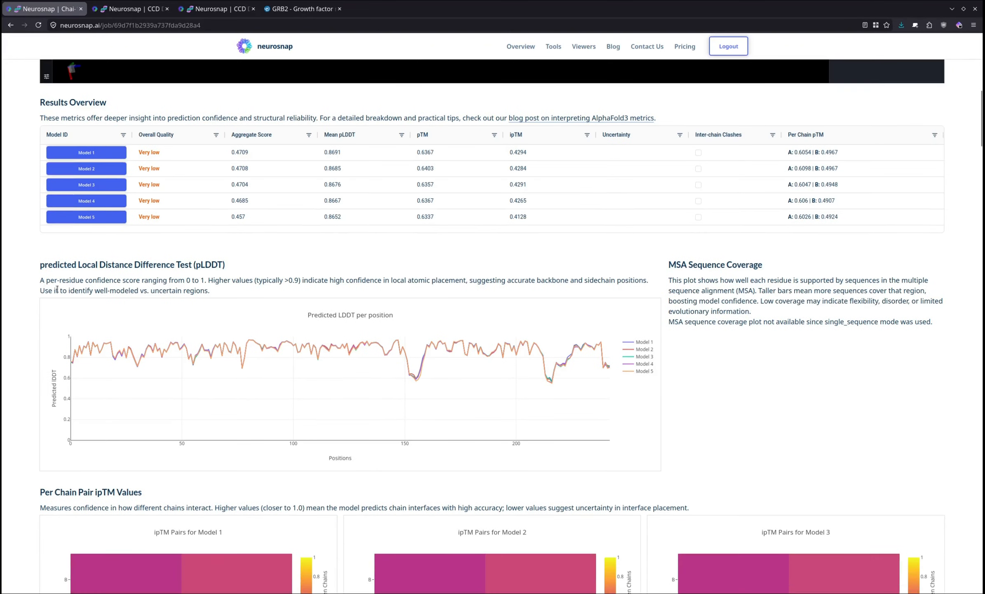
pyautogui.scroll(-1, 14, 276)
pyautogui.scroll(-1, 21, 283)
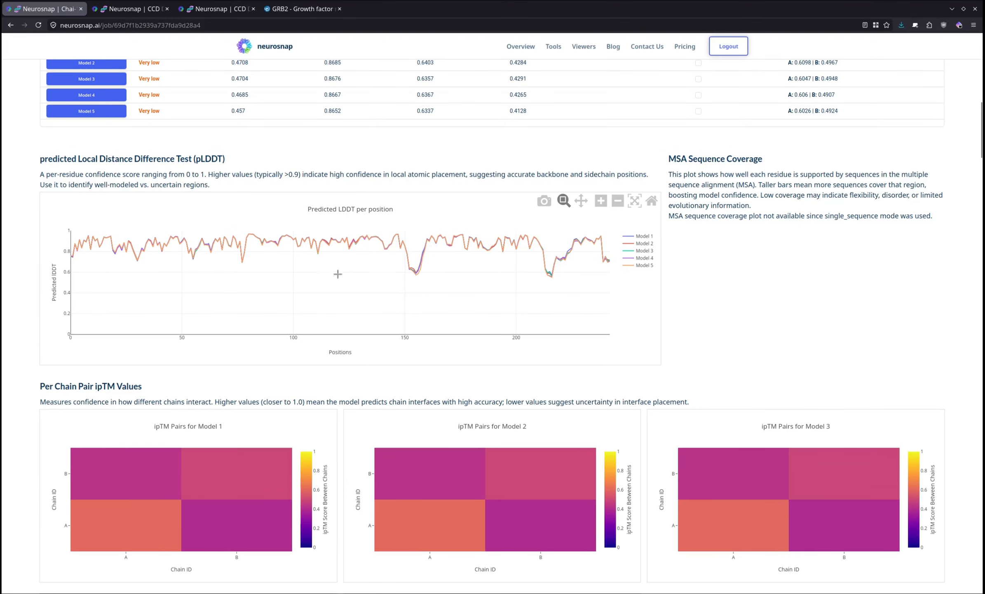
pyautogui.scroll(-3, 16, 309)
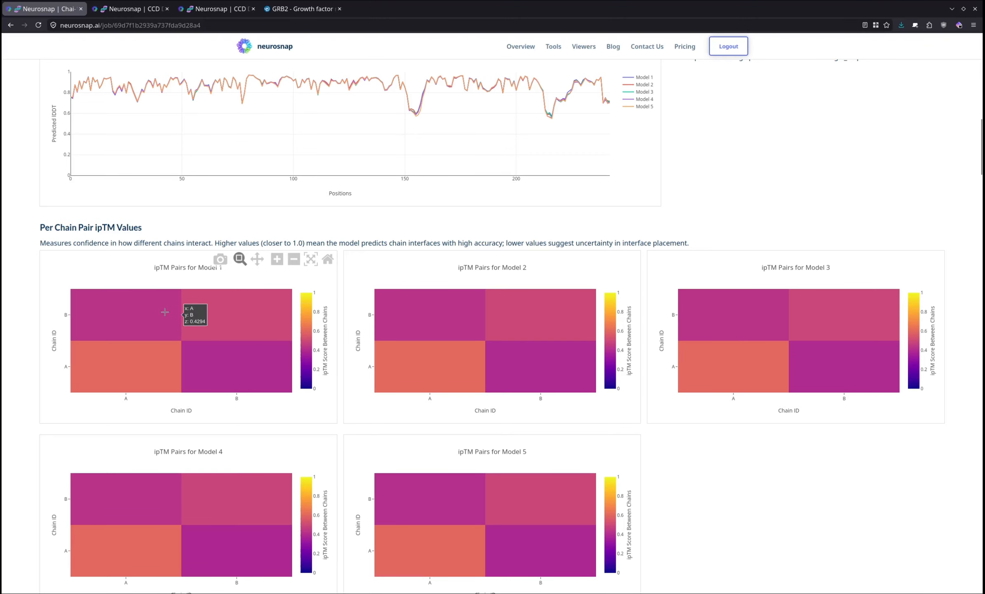
# Examine the Predicted Aligned Error (PAE) and Predicted Distance Error (PDE) heatmaps for the five predicted models
pyautogui.scroll(-2, 3, 301)
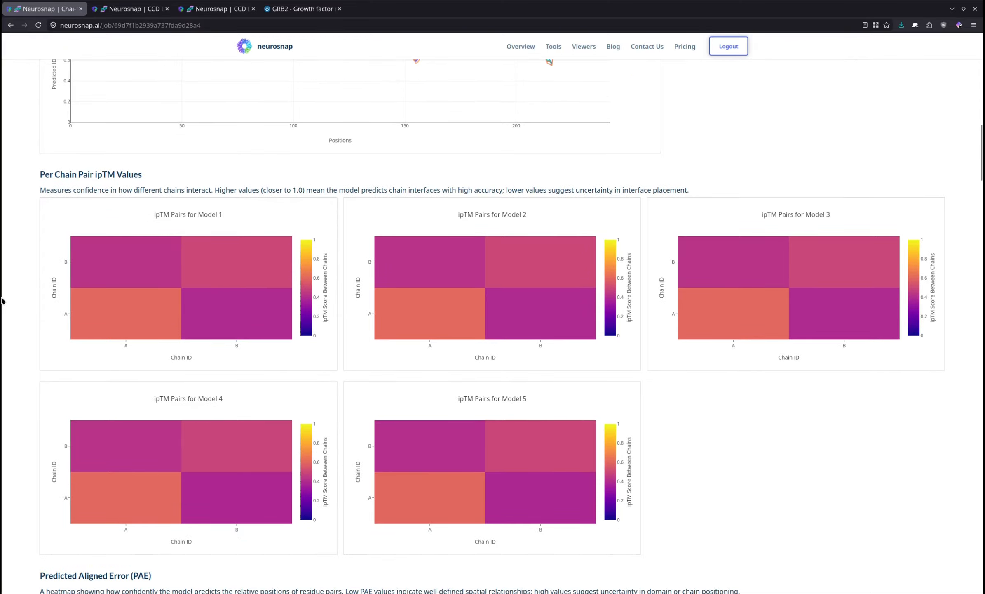
pyautogui.scroll(-9, 3, 301)
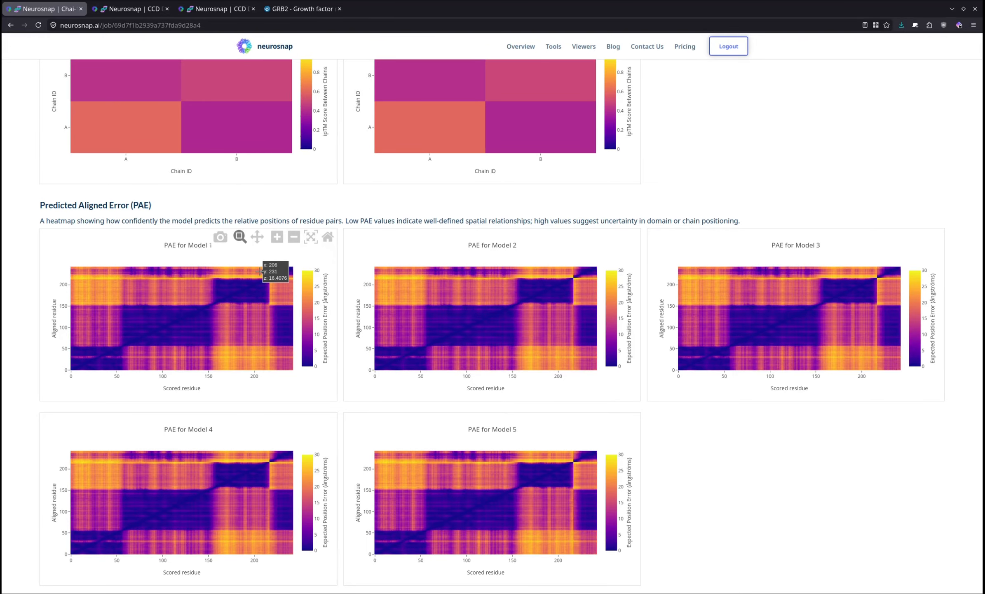
pyautogui.scroll(-8, 19, 244)
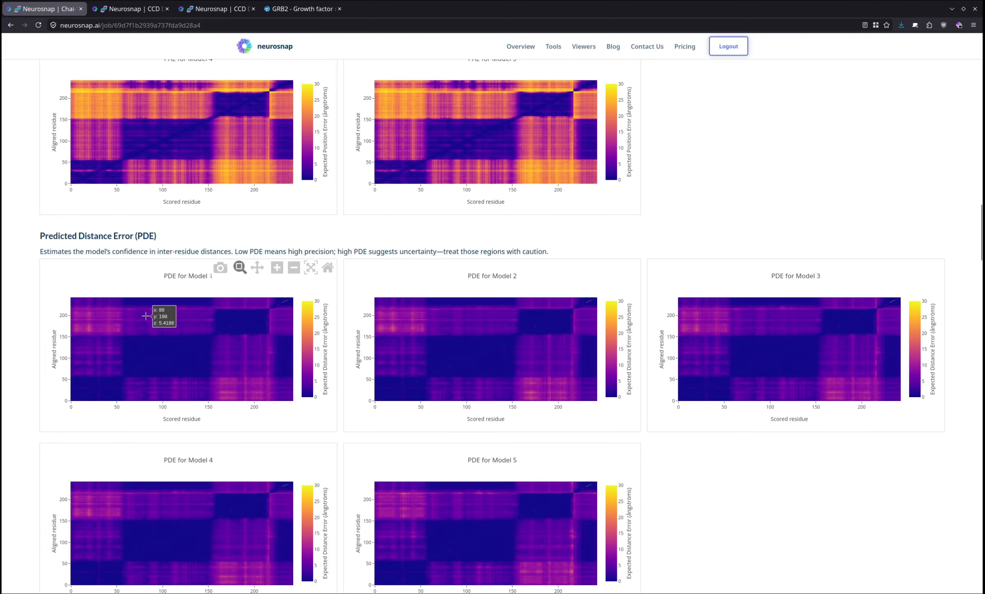
pyautogui.scroll(-1, 81, 318)
pyautogui.scroll(-8, 80, 318)
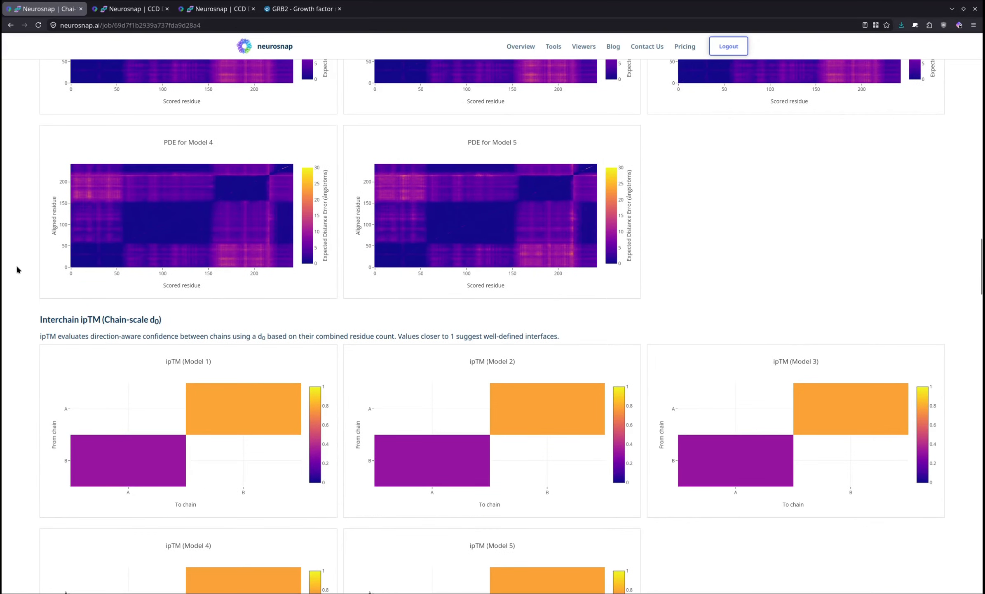
# Examine the interchain ipTM and chain-scale ipSAE heatmaps, reading Model 1's chain-scale ipSAE values between chains A and B in both directions
pyautogui.scroll(-1, 33, 268)
pyautogui.scroll(-1, 50, 275)
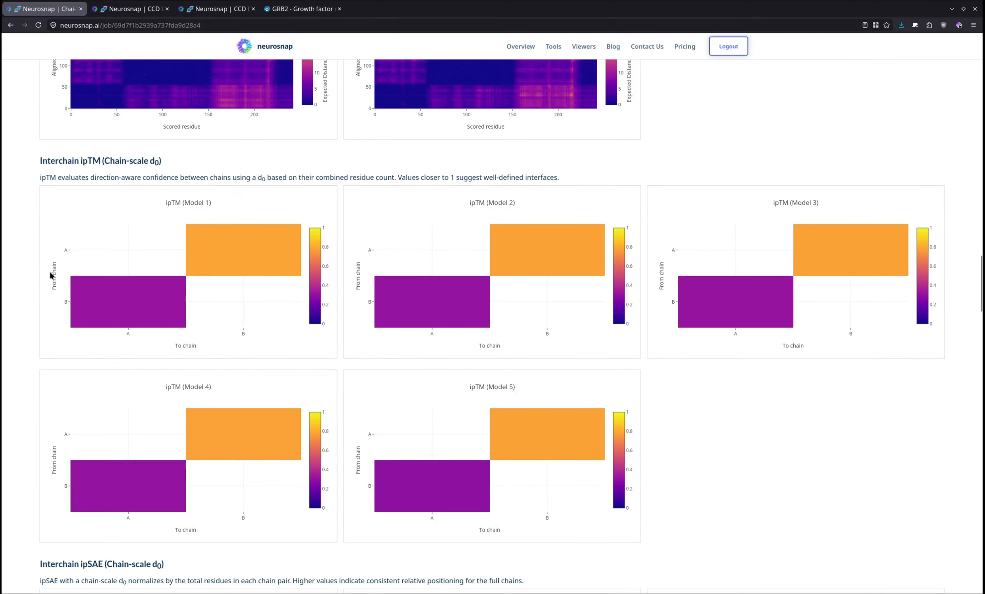
pyautogui.moveTo(100, 280)
pyautogui.scroll(-1, 22, 224)
pyautogui.scroll(-6, 21, 224)
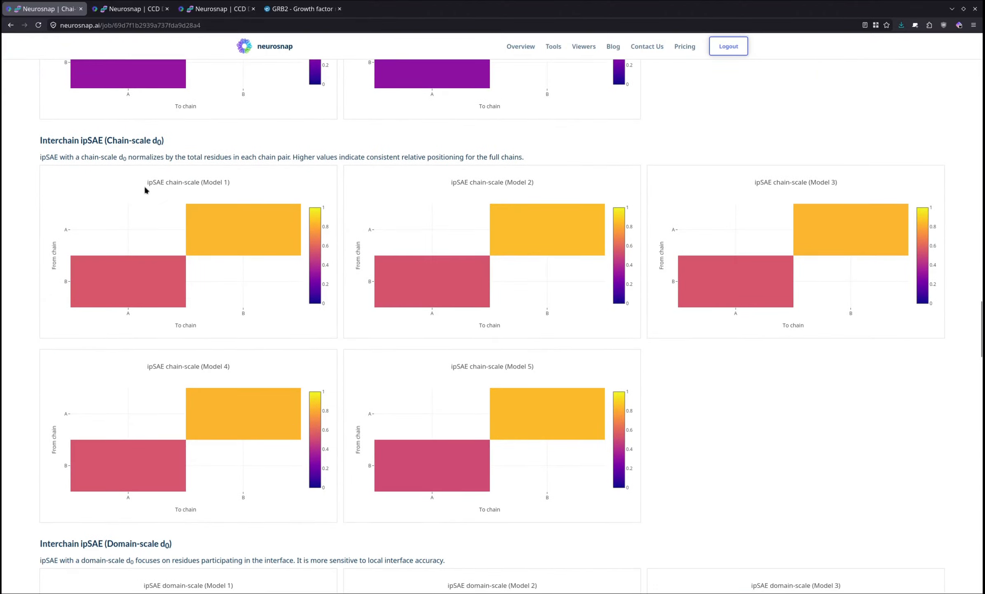
pyautogui.moveTo(156, 267)
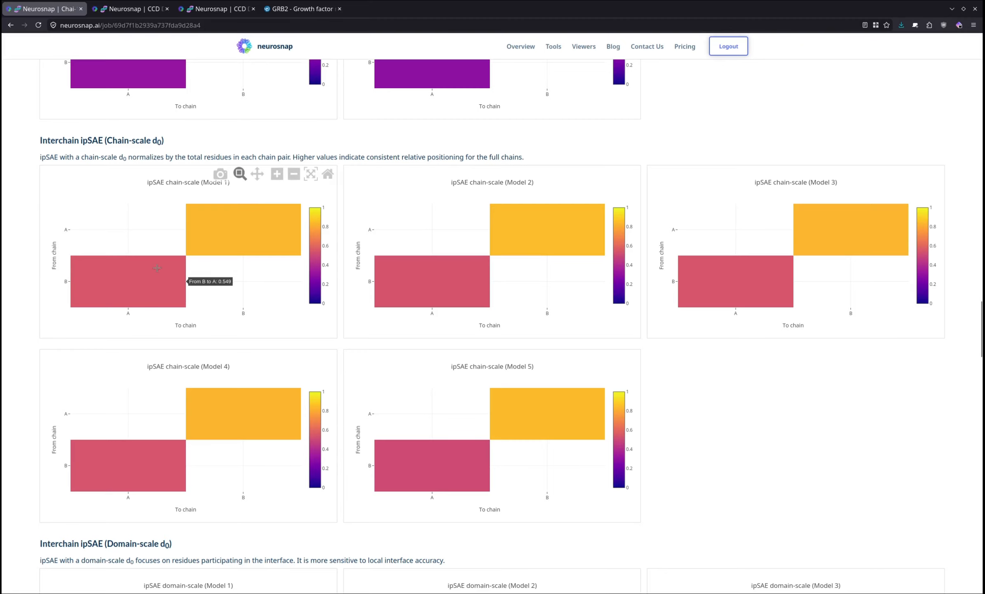
pyautogui.moveTo(232, 228)
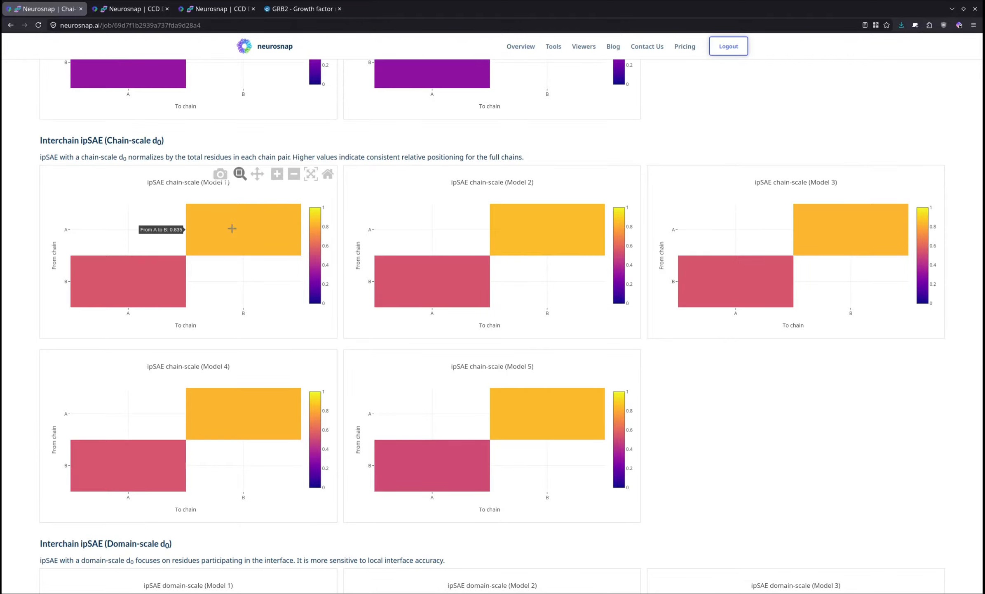
# Examine the domain-scale and residue-scale interchain ipSAE heatmaps, including Model 1's residue-scale value from chain A to B
pyautogui.scroll(-2, 231, 231)
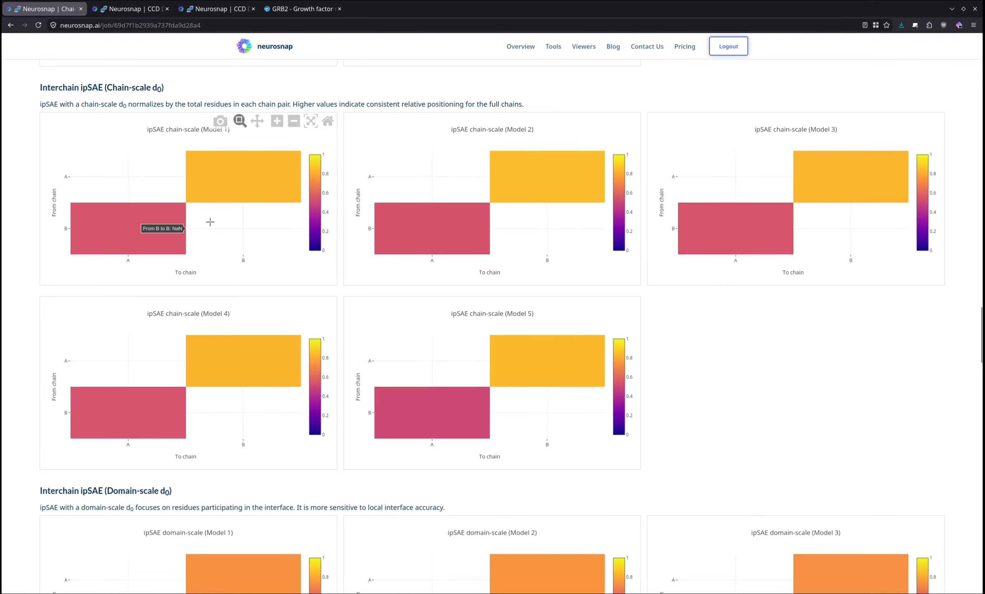
pyautogui.scroll(-4, 210, 223)
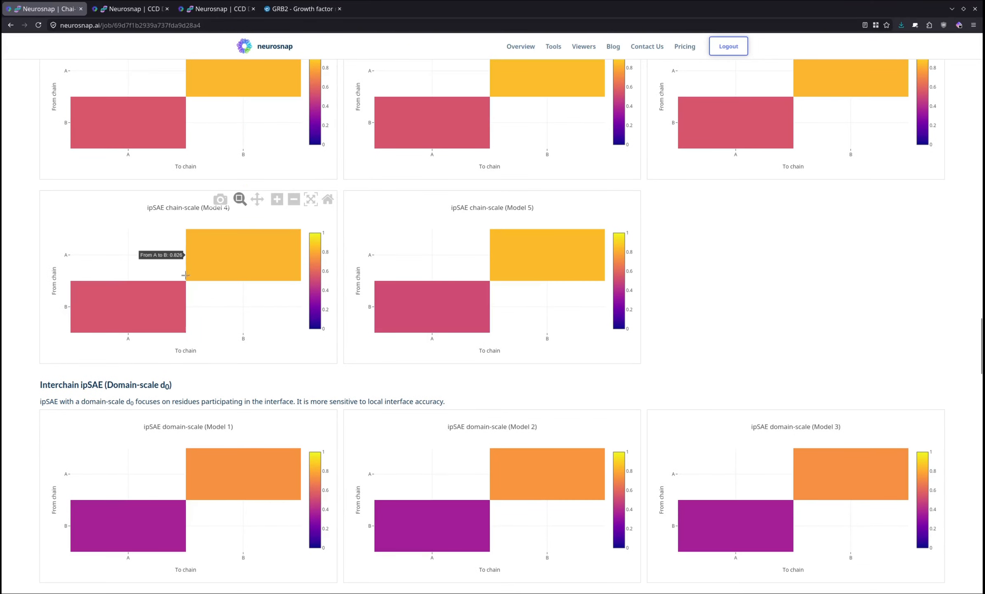
pyautogui.scroll(-2, 155, 346)
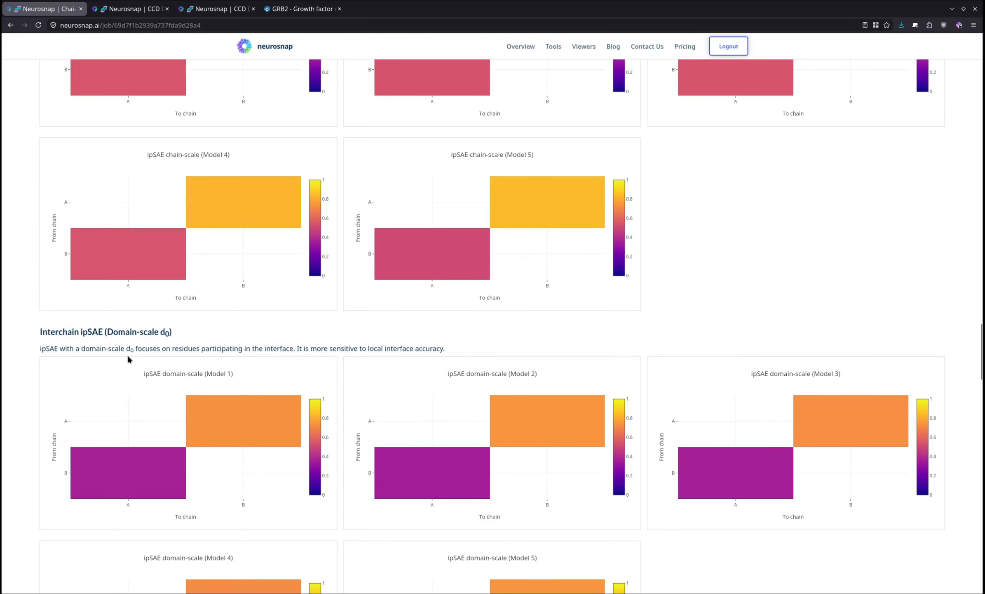
pyautogui.scroll(-2, 117, 329)
pyautogui.scroll(-12, 123, 284)
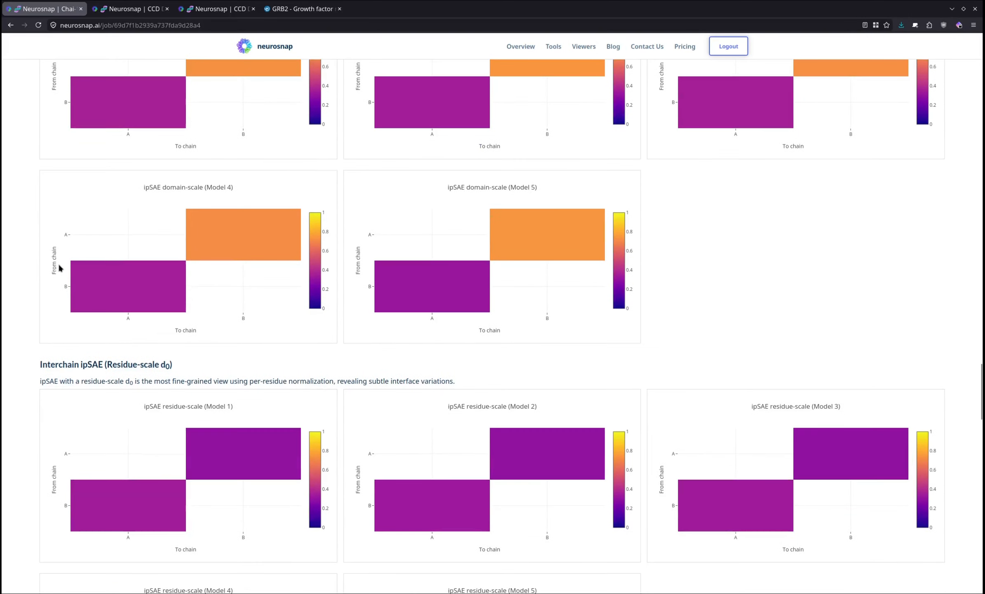
pyautogui.scroll(-4, 200, 367)
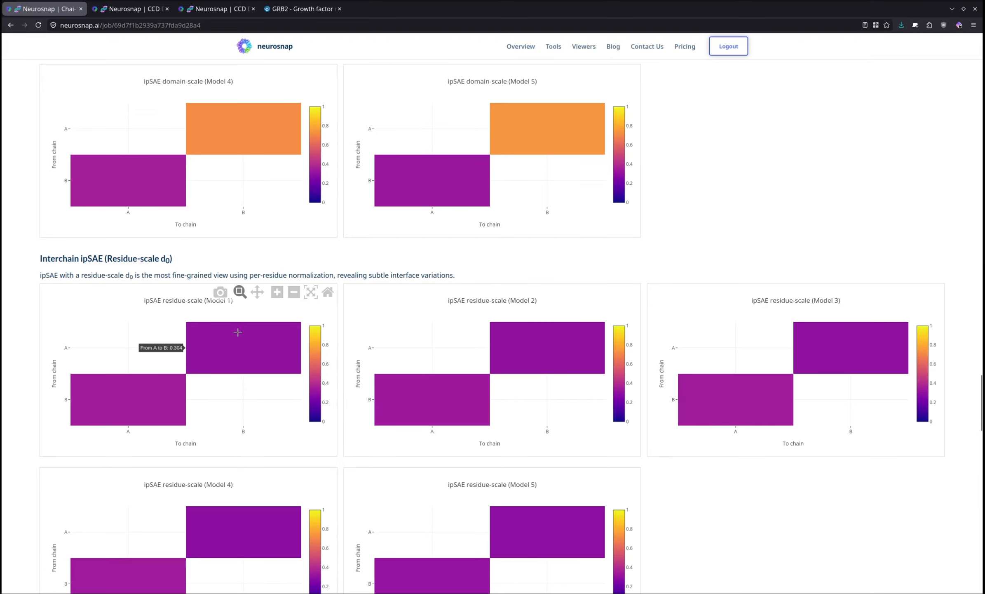
# Examine the LIS (Local Interface Score), pDockQ and pDockQ2 heatmaps for the predicted models through the end of the results
pyautogui.scroll(-16, 238, 332)
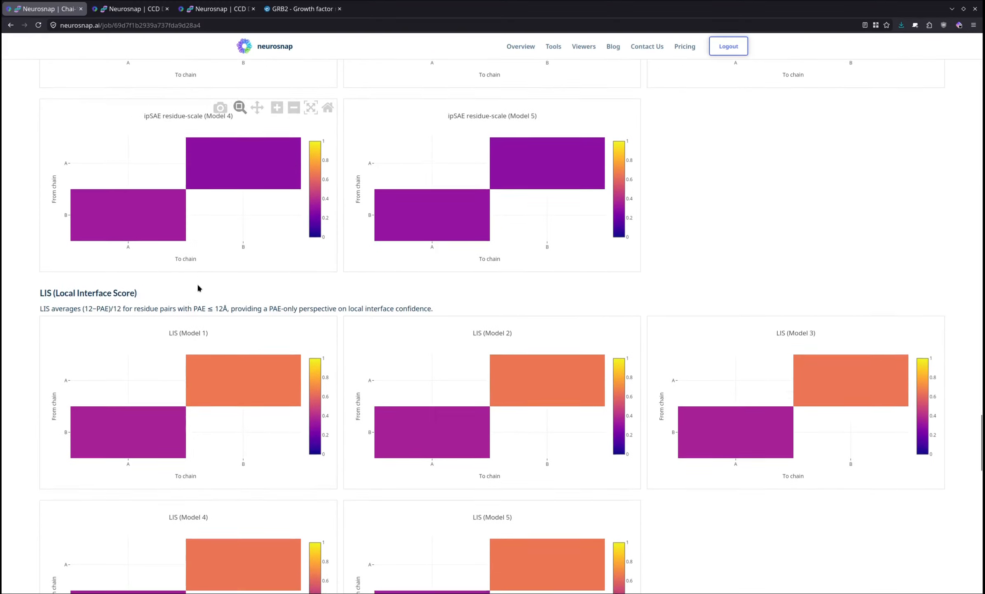
pyautogui.scroll(-2, 251, 274)
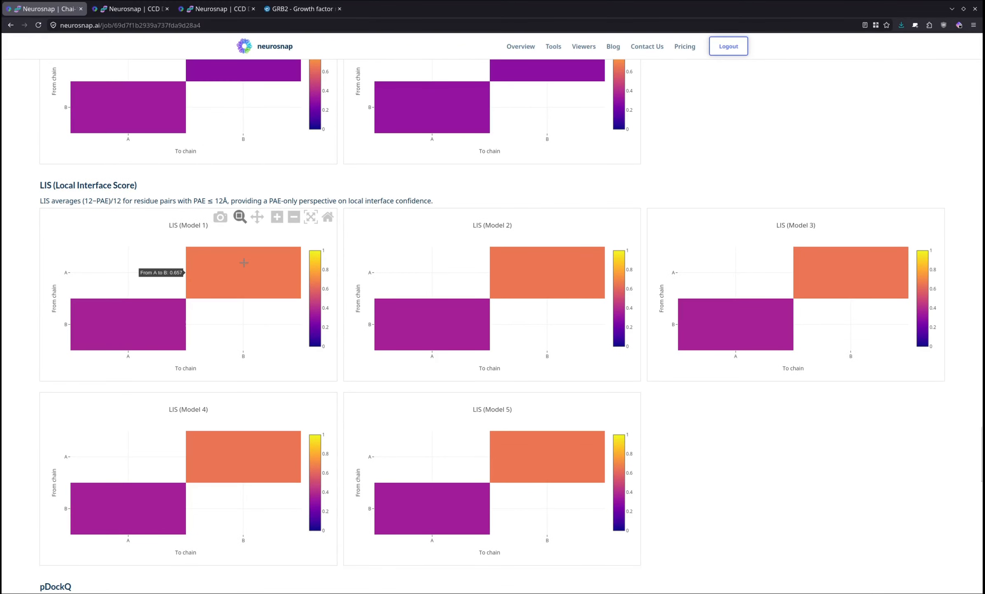
pyautogui.scroll(-3, 243, 262)
pyautogui.scroll(-1, 247, 268)
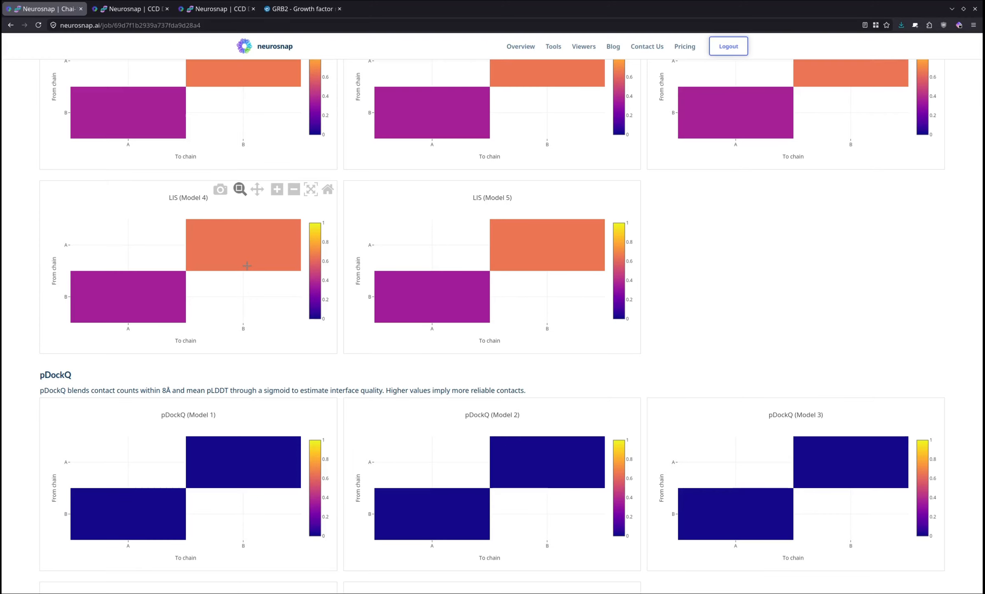
pyautogui.scroll(-3, 246, 265)
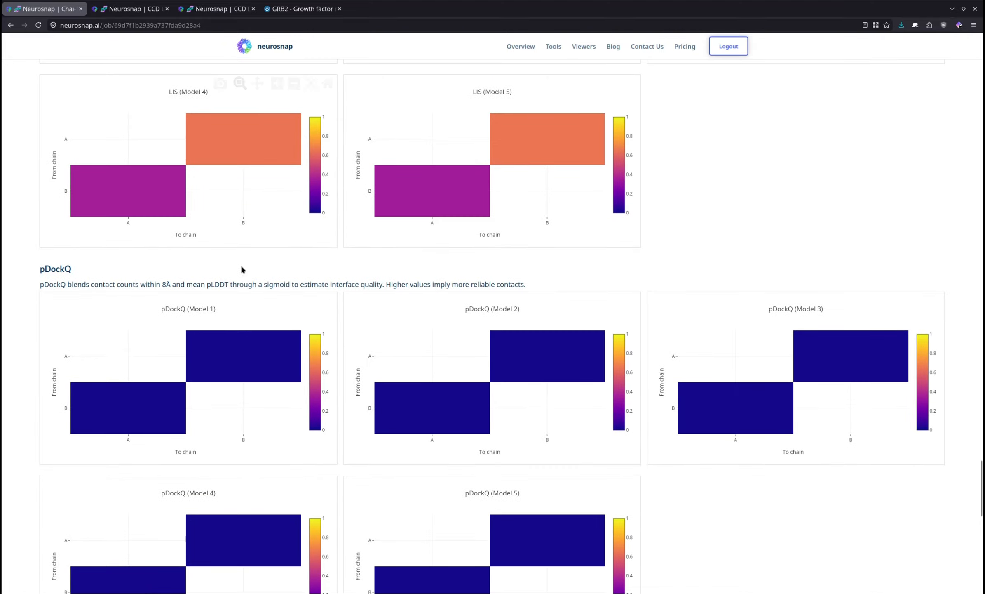
pyautogui.scroll(-1, 247, 282)
pyautogui.scroll(-1, 246, 282)
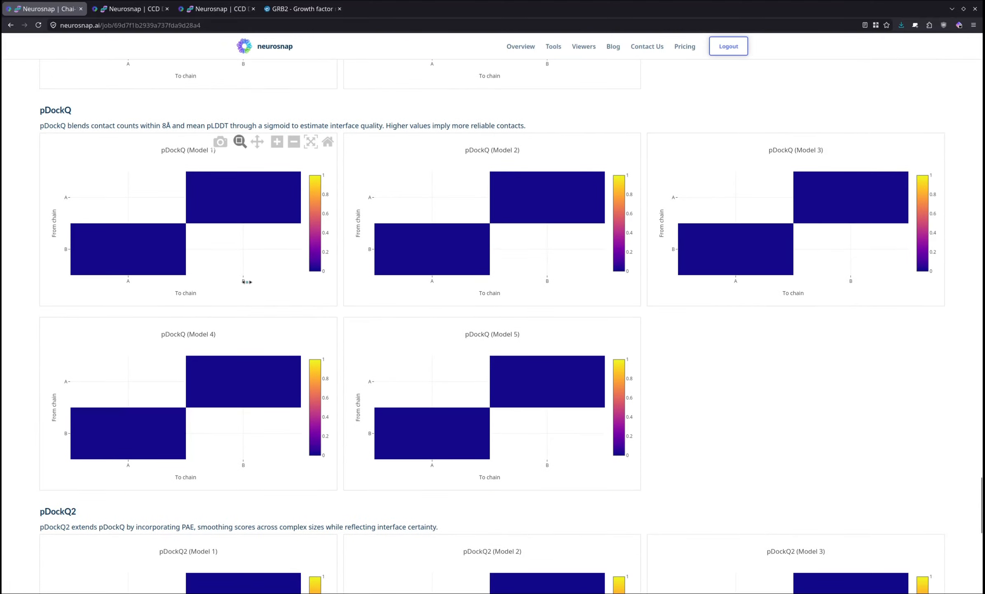
pyautogui.scroll(-10, 246, 281)
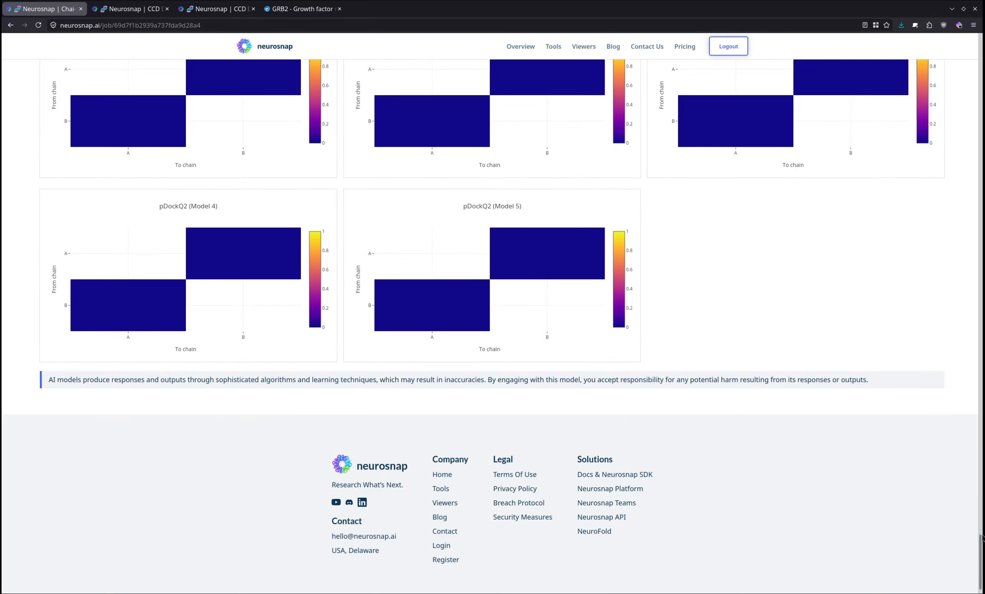
# Review the configuration settings used for the job and its lists of input and output files
pyautogui.moveTo(982, 536); pyautogui.dragTo(983, 62)
pyautogui.click(424, 163)
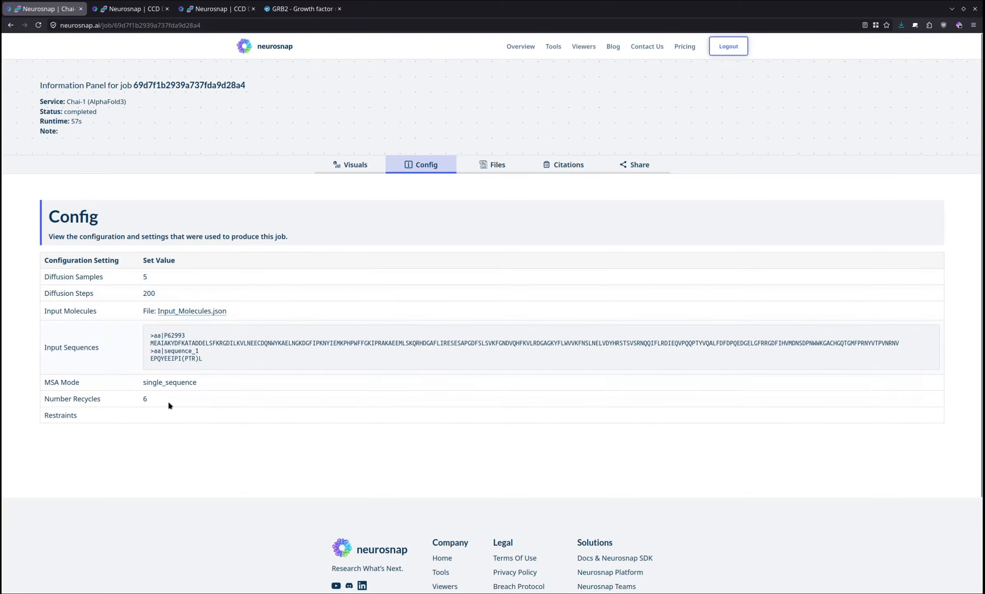
pyautogui.click(485, 165)
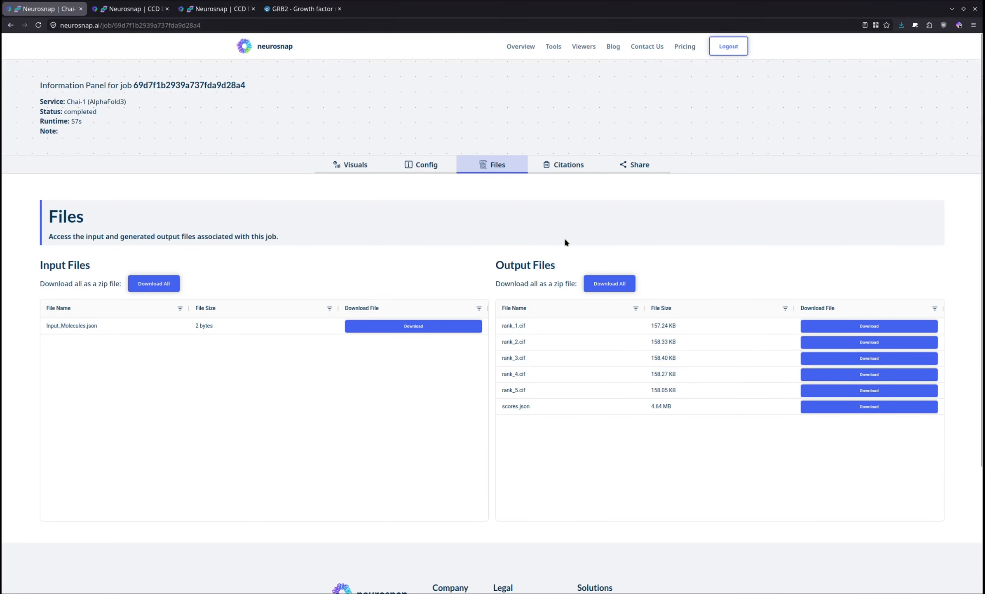
# Review the works to cite for this job and select its current share link in the sharing options
pyautogui.click(566, 165)
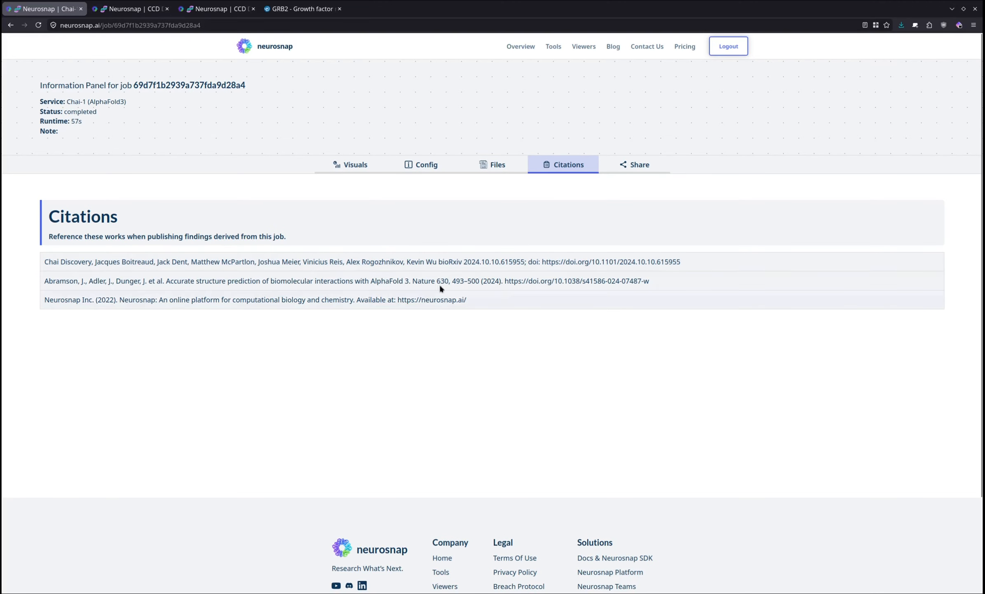
pyautogui.click(633, 165)
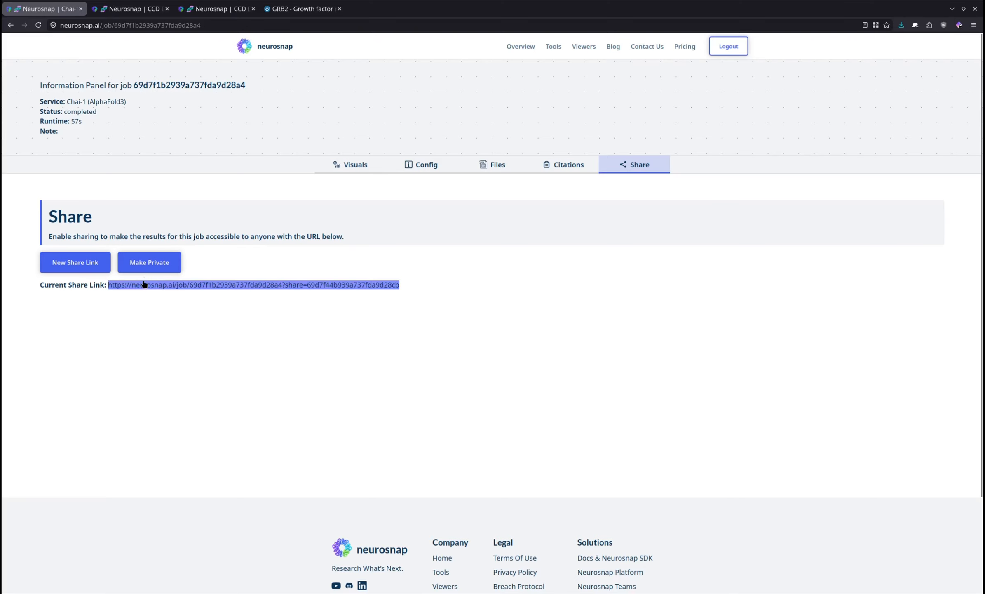
pyautogui.click(272, 288)
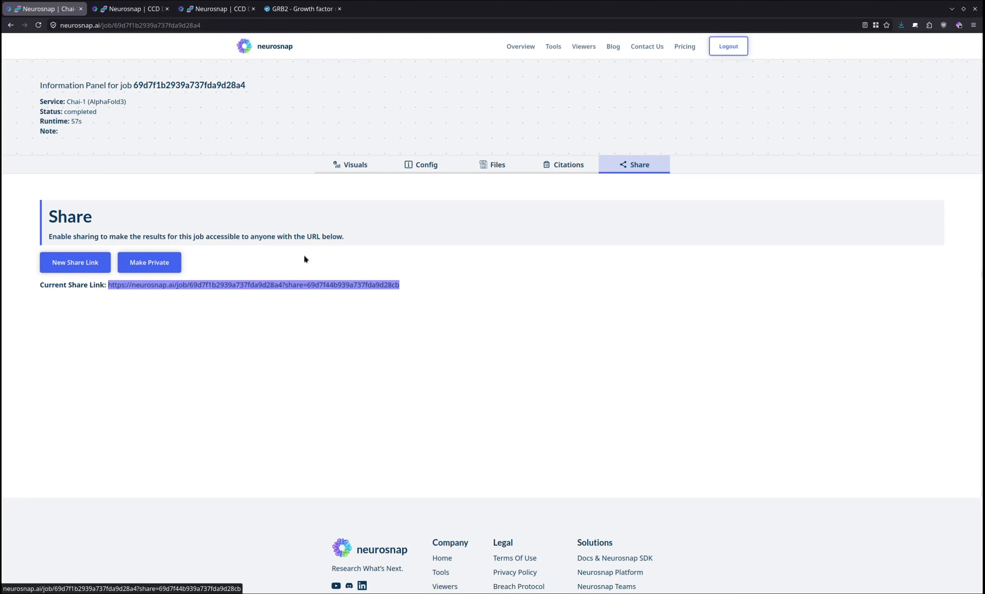